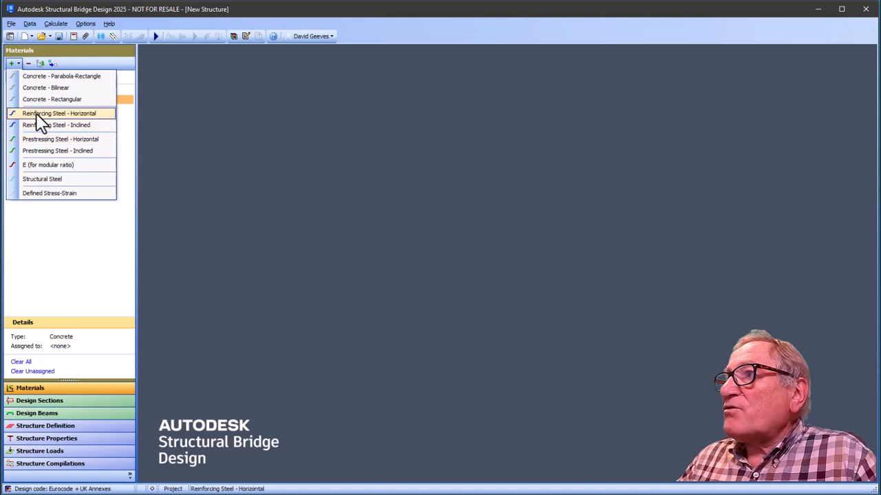
- Add a horizontal reinforcing steel material with the default Grade 500 properties
{"action": "left_click", "coordinate": [41, 114]}
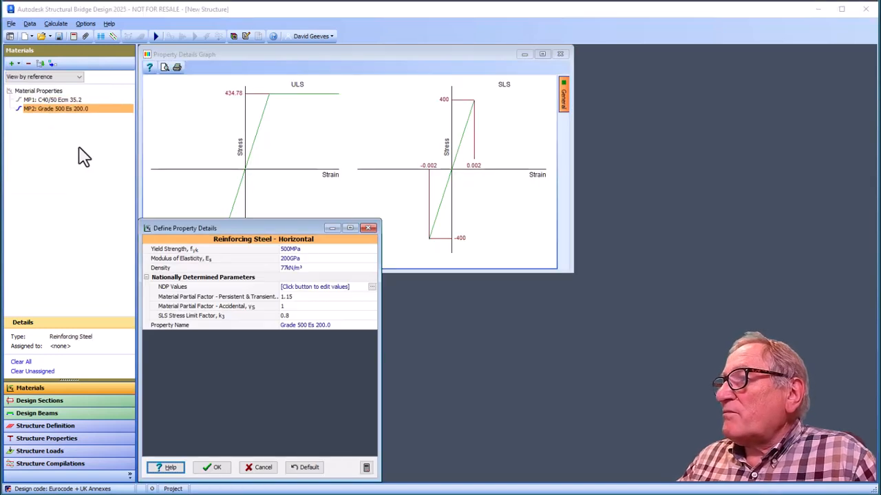
{"action": "left_click", "coordinate": [218, 468]}
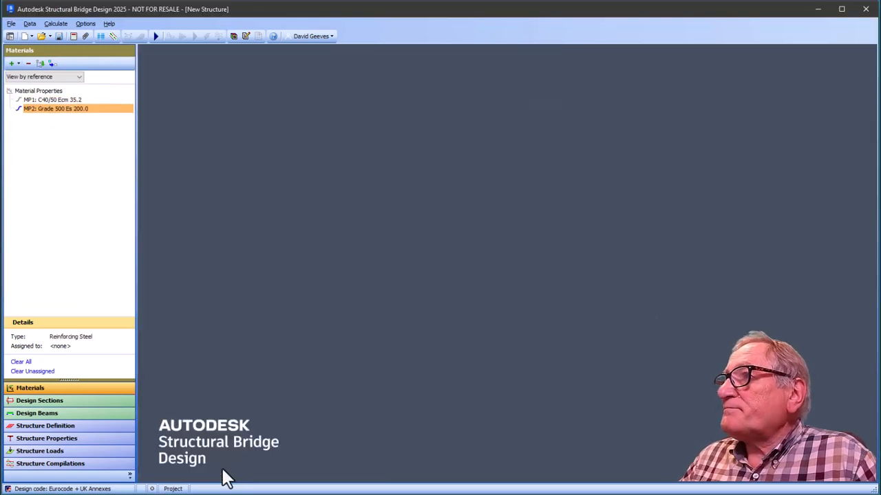
- Start a new design section with a user-defined section element
{"action": "left_click", "coordinate": [50, 402]}
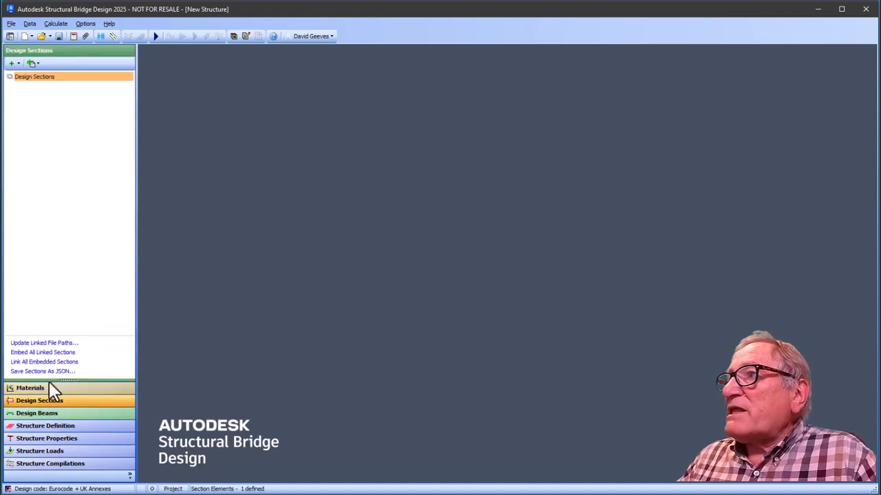
{"action": "left_click", "coordinate": [13, 63]}
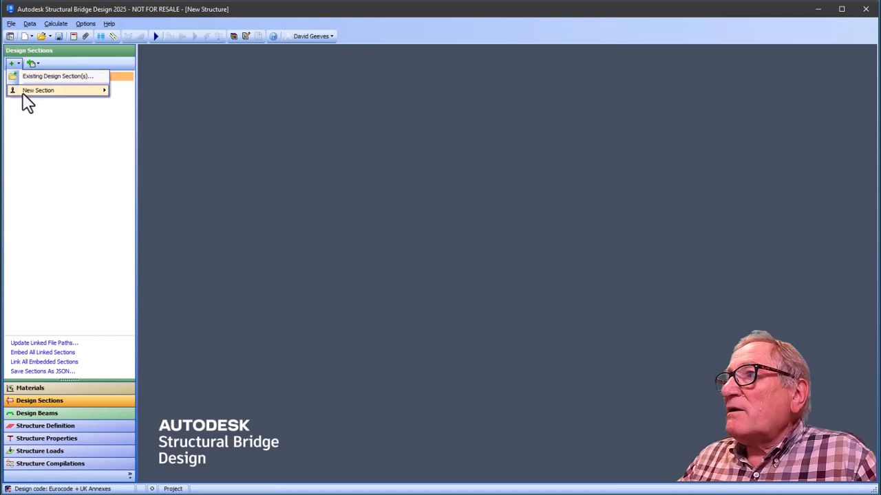
{"action": "mouse_move", "coordinate": [23, 93]}
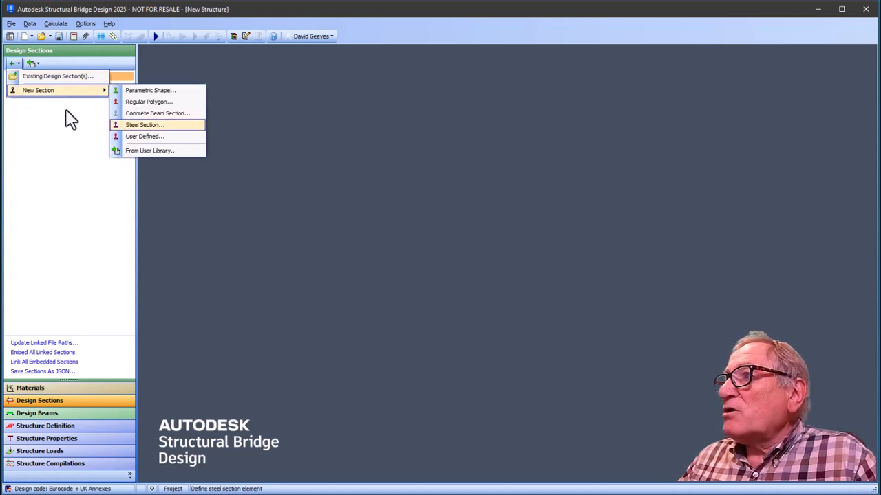
{"action": "left_click", "coordinate": [139, 137]}
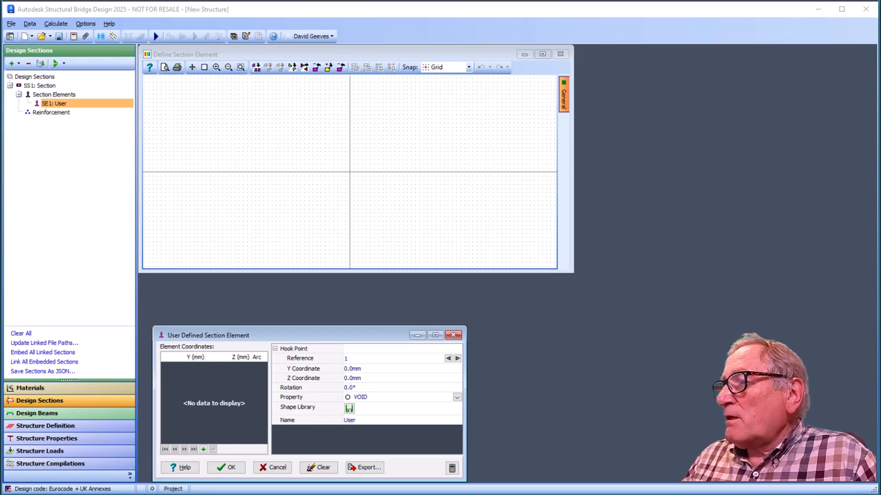
- Copy the coordinates in A2:B10 from the Excel spreadsheet and paste them into the section element's coordinate table in Structural Bridge Design
{"action": "left_click", "coordinate": [370, 492]}
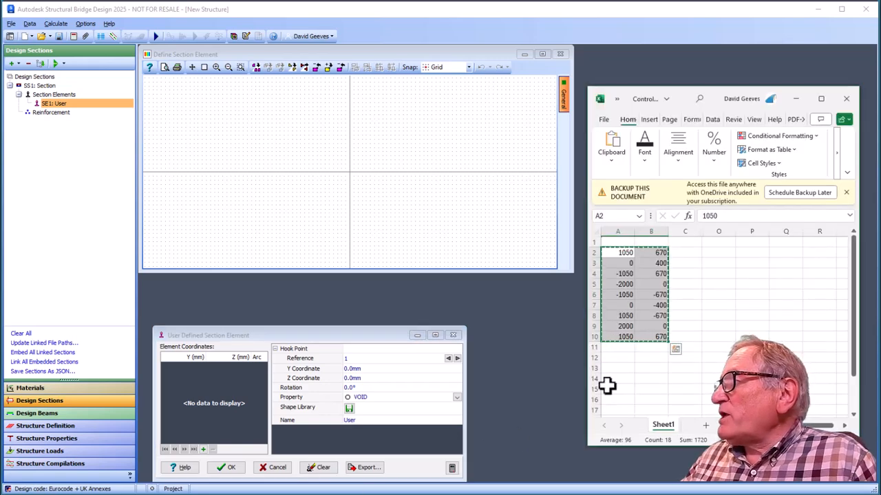
{"action": "right_click", "coordinate": [615, 256]}
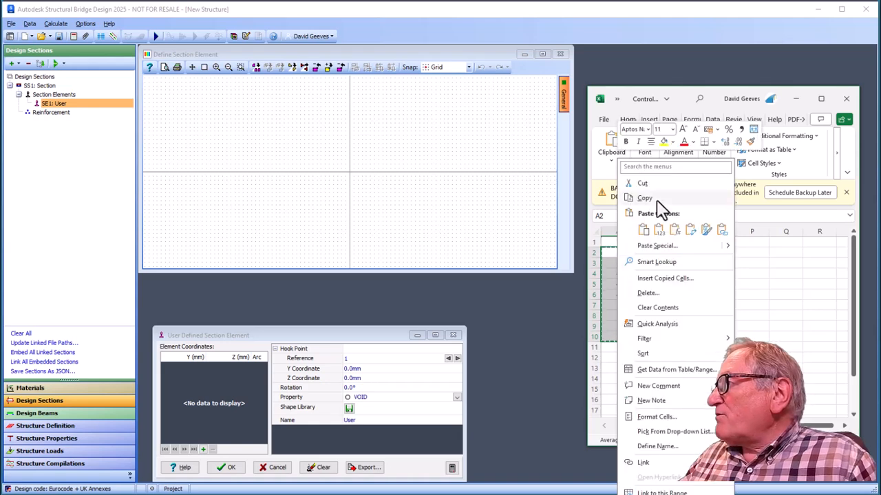
{"action": "left_click", "coordinate": [653, 199]}
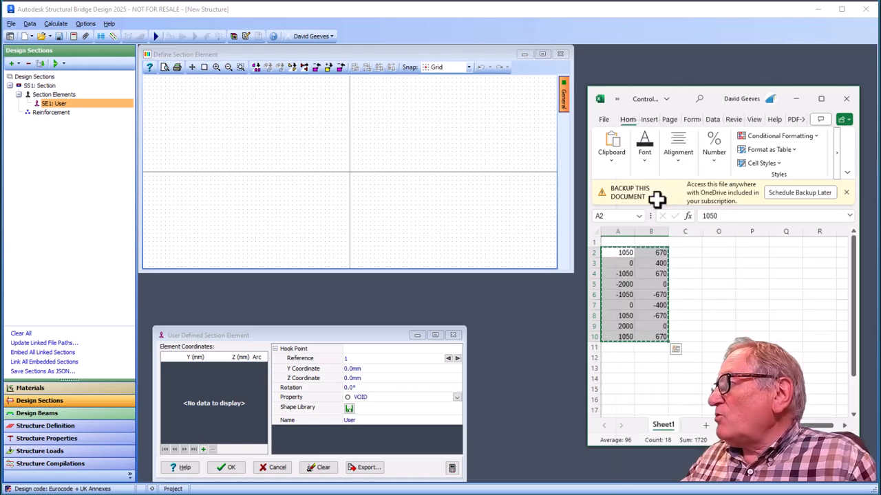
{"action": "right_click", "coordinate": [177, 390]}
{"action": "left_click", "coordinate": [205, 406]}
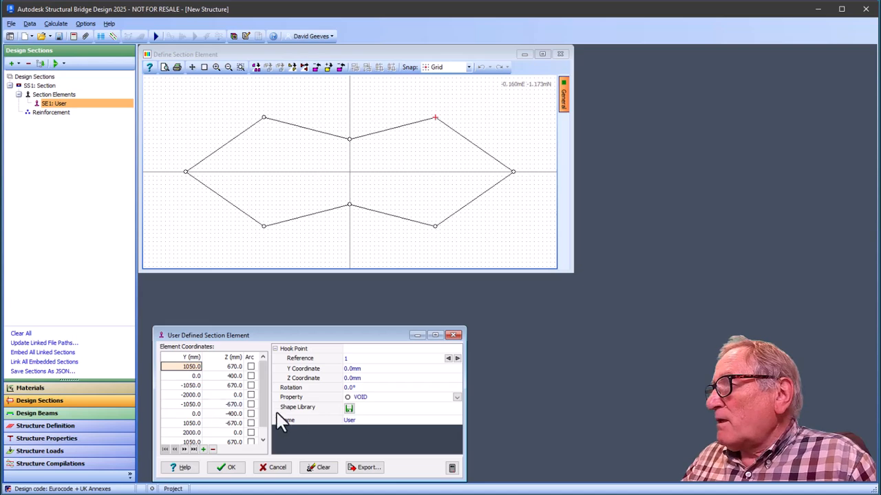
- Name the section element "Control Points"
{"action": "left_click", "coordinate": [352, 420]}
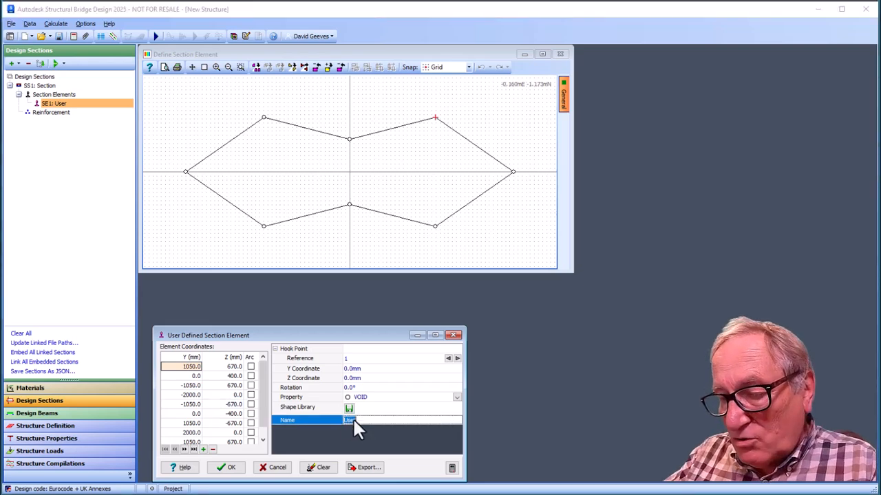
{"action": "type", "text": "Con"}
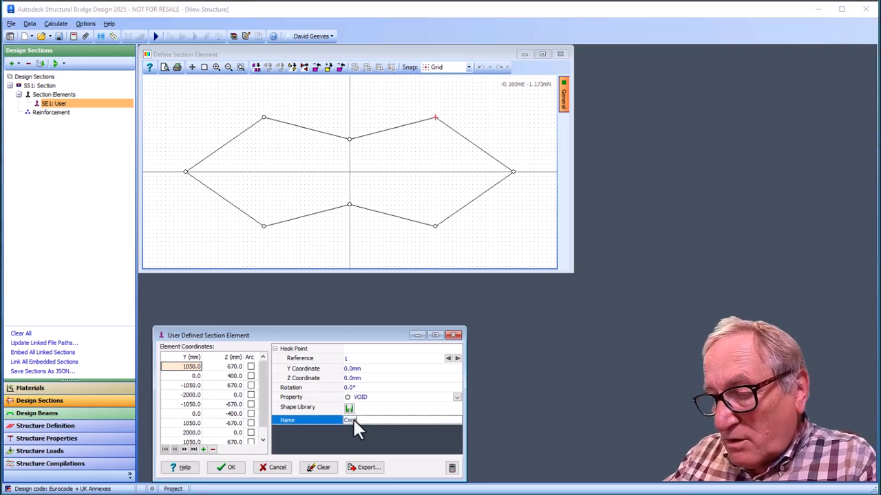
{"action": "type", "text": "trol Points"}
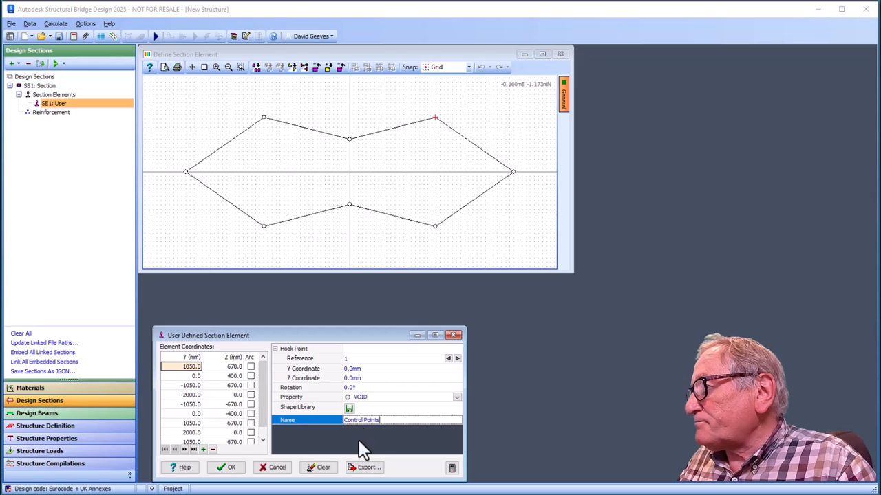
- Export the element's coordinates as the CAD transfer file Control.dxf, replacing the existing file, and accept the element definition
{"action": "left_click", "coordinate": [368, 470]}
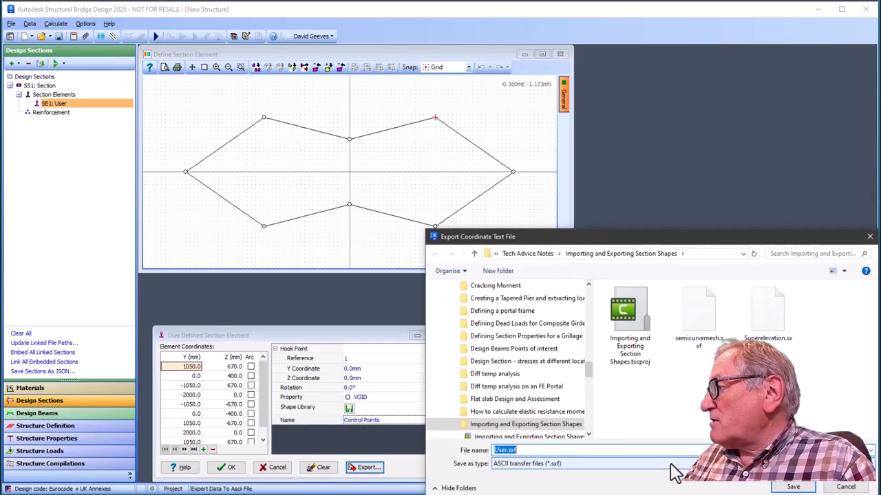
{"action": "left_click", "coordinate": [673, 467]}
{"action": "left_click", "coordinate": [667, 482]}
{"action": "left_click", "coordinate": [699, 313]}
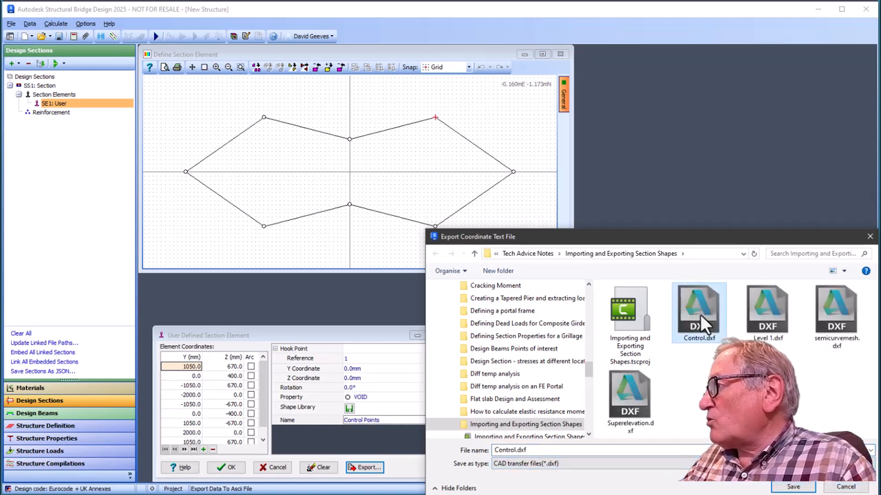
{"action": "left_click", "coordinate": [793, 486]}
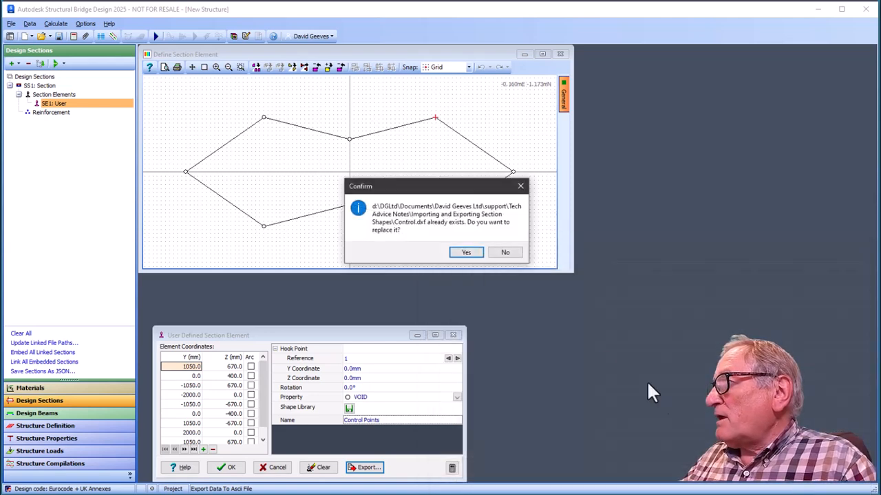
{"action": "left_click", "coordinate": [466, 253]}
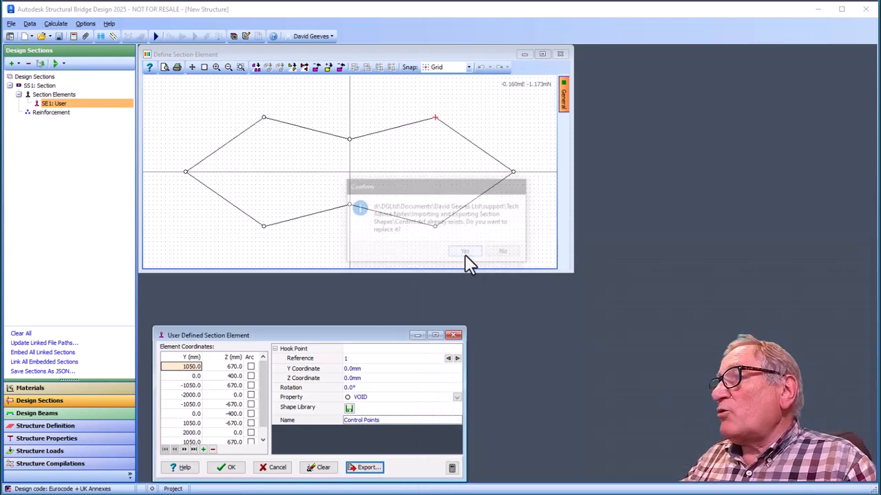
{"action": "left_click", "coordinate": [231, 468]}
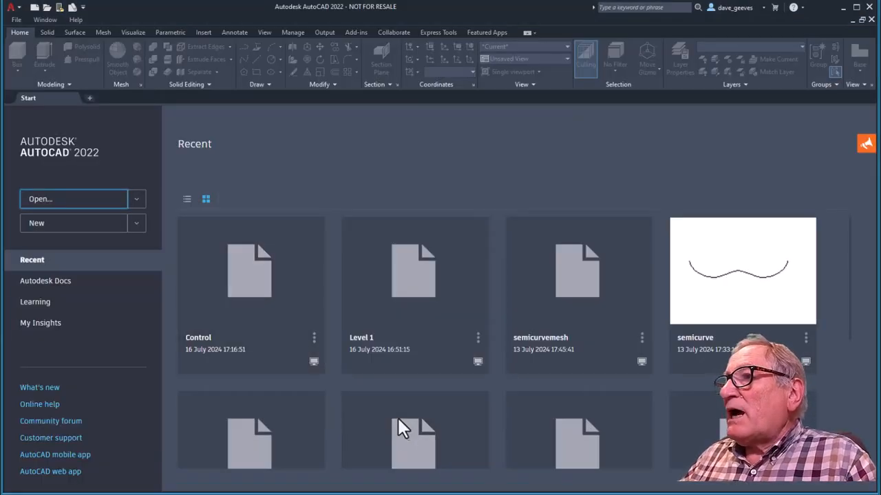
- Open Control.dxf in AutoCAD and fit the whole section outline in view
{"action": "left_click", "coordinate": [88, 208]}
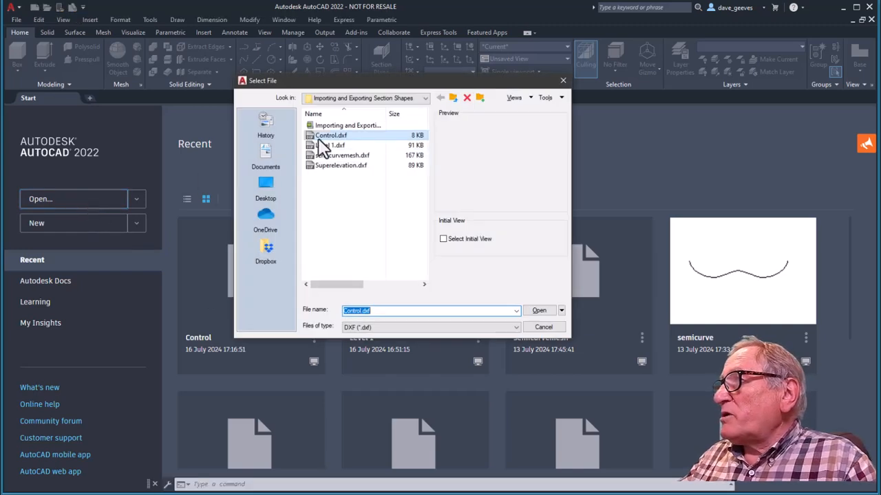
{"action": "left_click", "coordinate": [330, 136]}
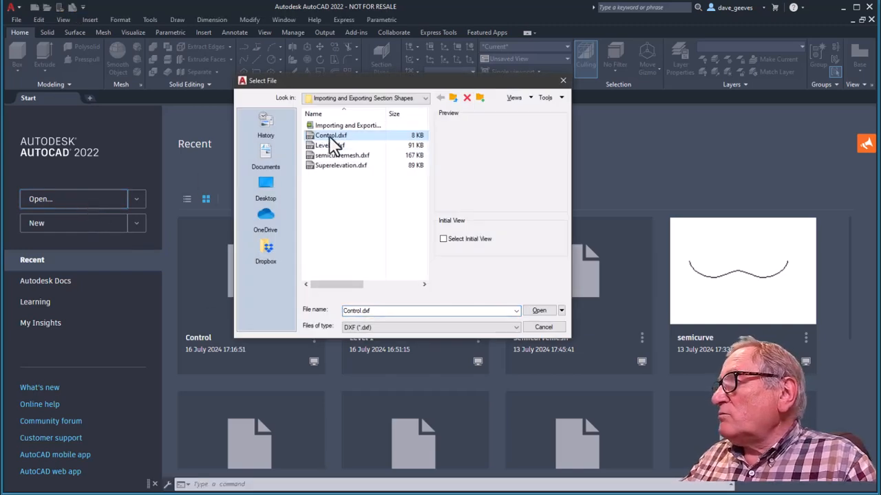
{"action": "left_click", "coordinate": [540, 311]}
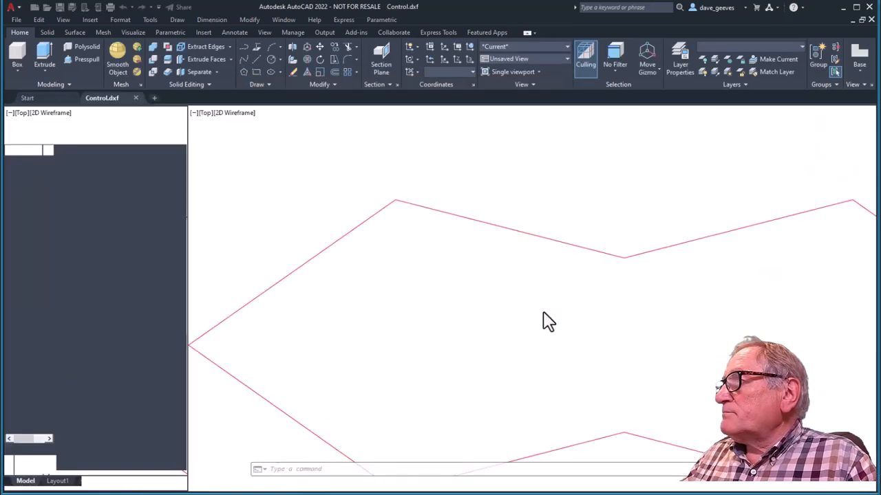
{"action": "scroll", "coordinate": [547, 328], "scroll_direction": "down", "scroll_amount": 3}
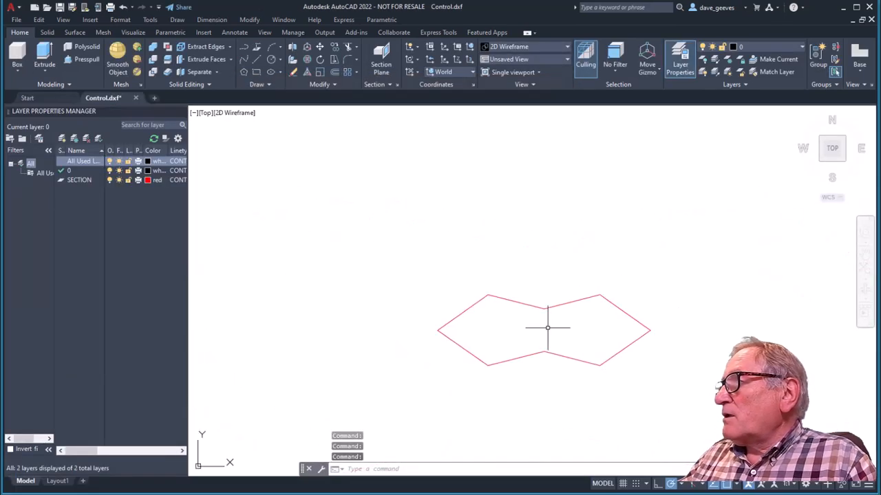
{"action": "scroll", "coordinate": [549, 334], "scroll_direction": "up", "scroll_amount": 3}
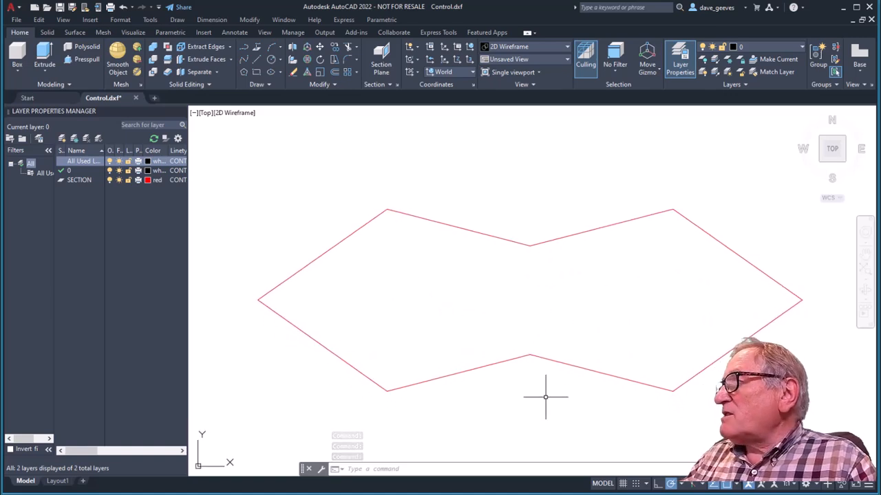
- Draw a closed fit-point spline through all eight vertices of the red outline, starting at its rightmost vertex and proceeding counterclockwise
{"action": "left_click", "coordinate": [243, 59]}
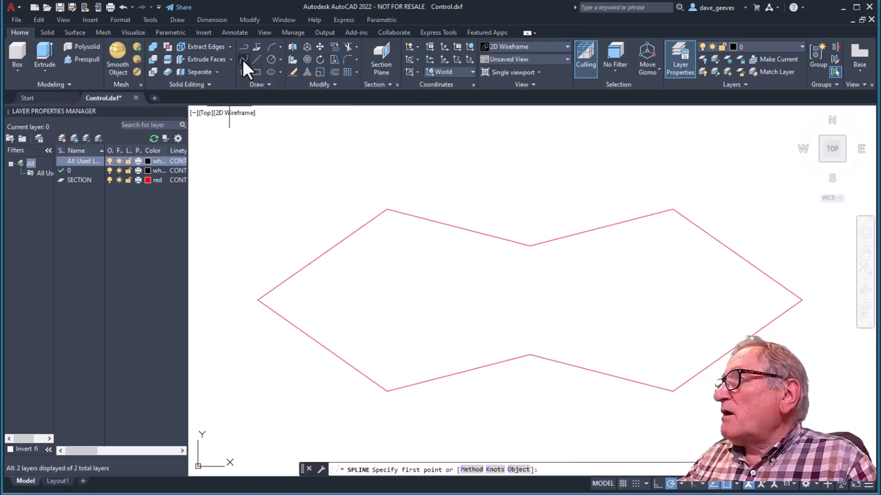
{"action": "left_click", "coordinate": [801, 300]}
{"action": "left_click", "coordinate": [673, 209]}
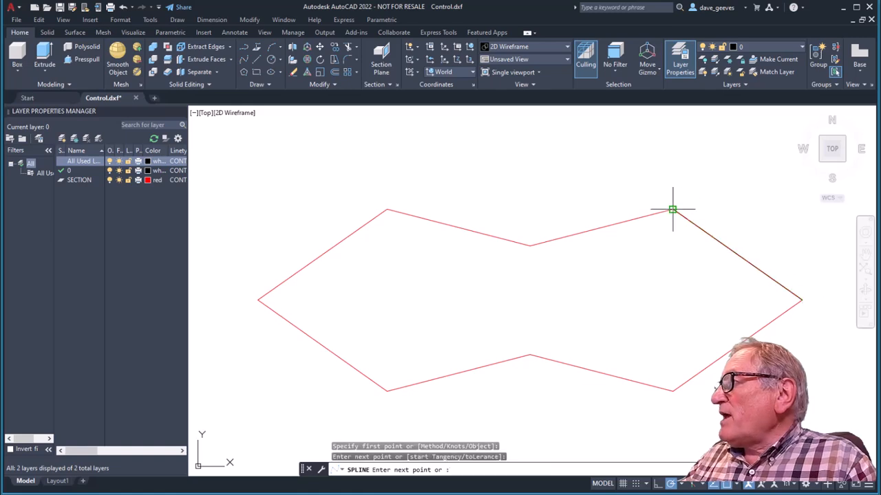
{"action": "left_click", "coordinate": [530, 245]}
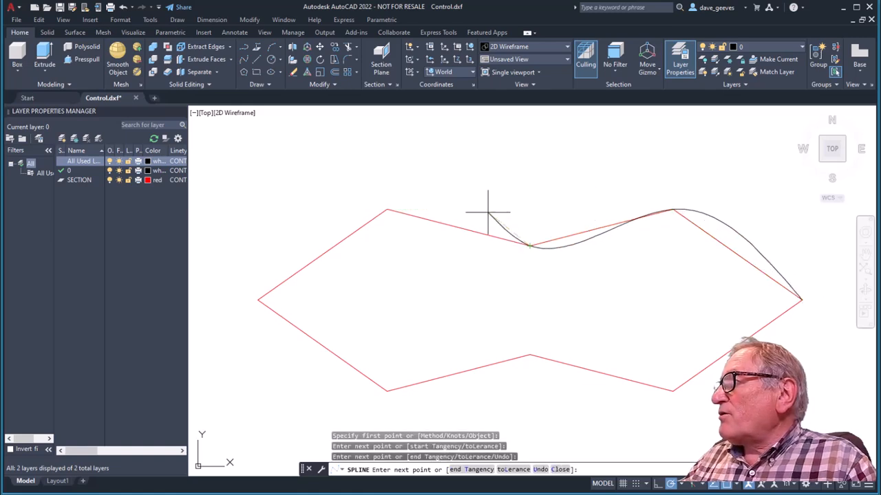
{"action": "left_click", "coordinate": [387, 209]}
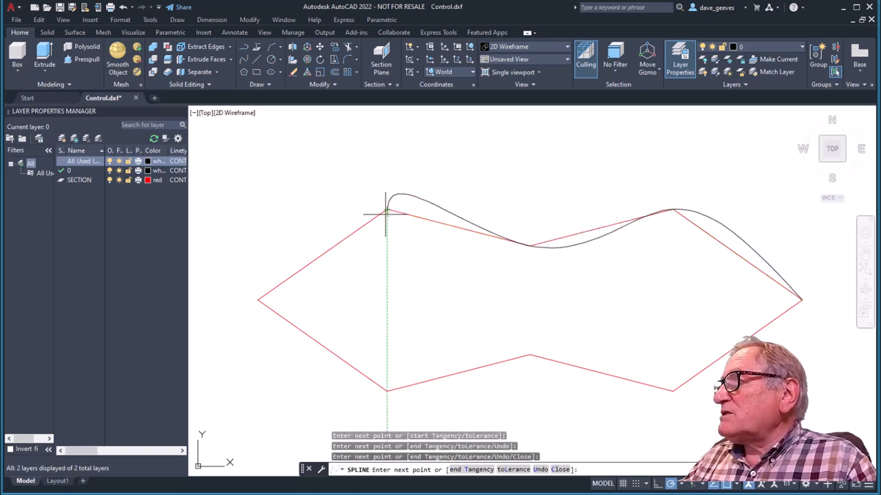
{"action": "left_click", "coordinate": [257, 300]}
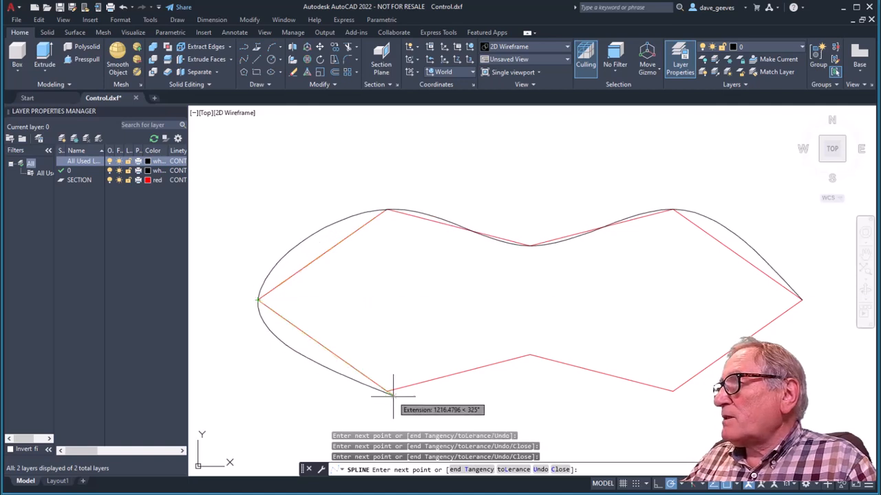
{"action": "left_click", "coordinate": [387, 391]}
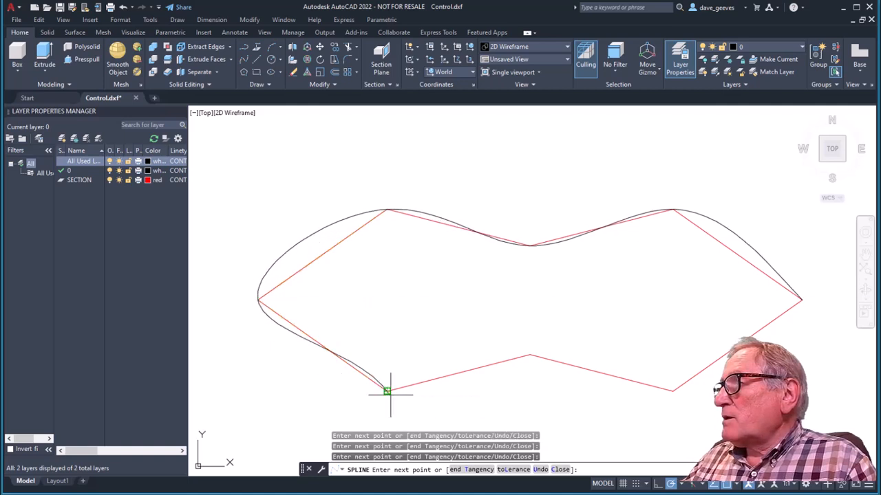
{"action": "left_click", "coordinate": [529, 355]}
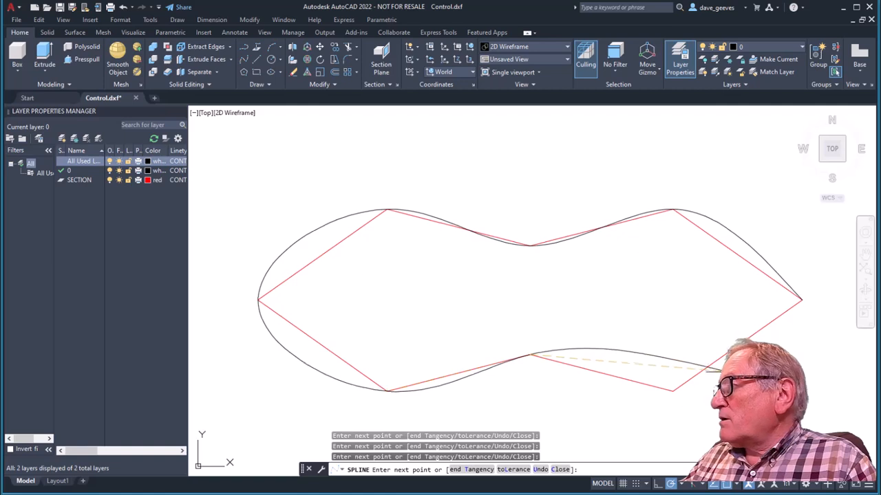
{"action": "left_click", "coordinate": [672, 392]}
{"action": "right_click", "coordinate": [762, 358]}
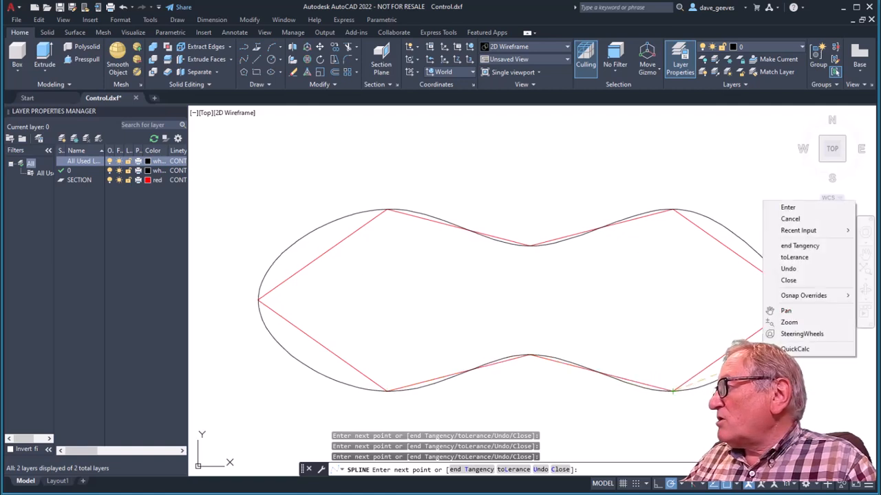
{"action": "left_click", "coordinate": [789, 280]}
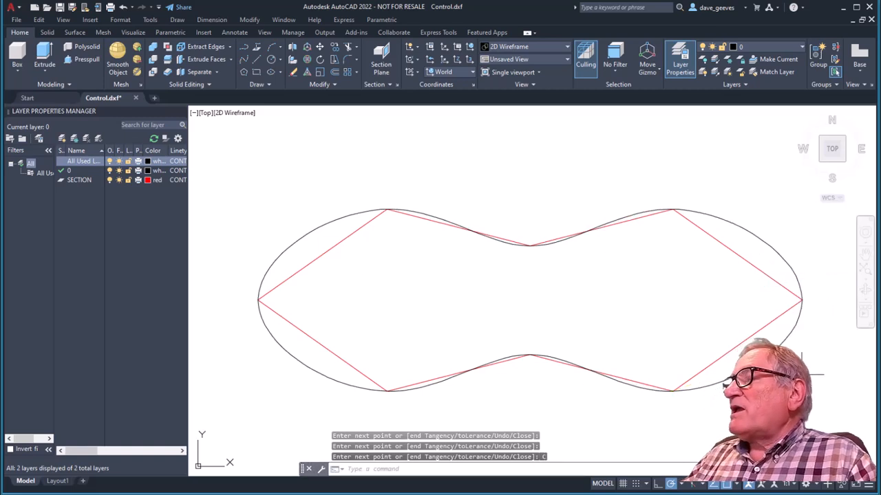
- Convert the closed spline to a polyline with a precision of 10
{"action": "left_click", "coordinate": [303, 236]}
{"action": "right_click", "coordinate": [302, 235]}
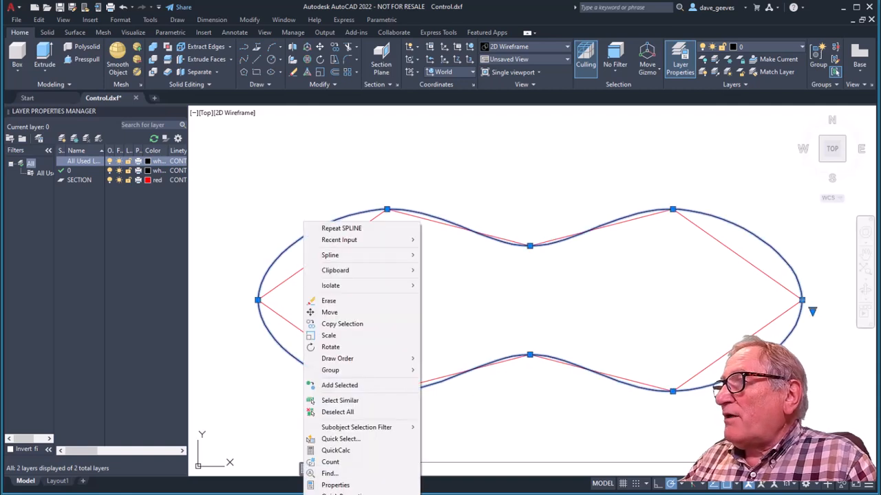
{"action": "mouse_move", "coordinate": [311, 253]}
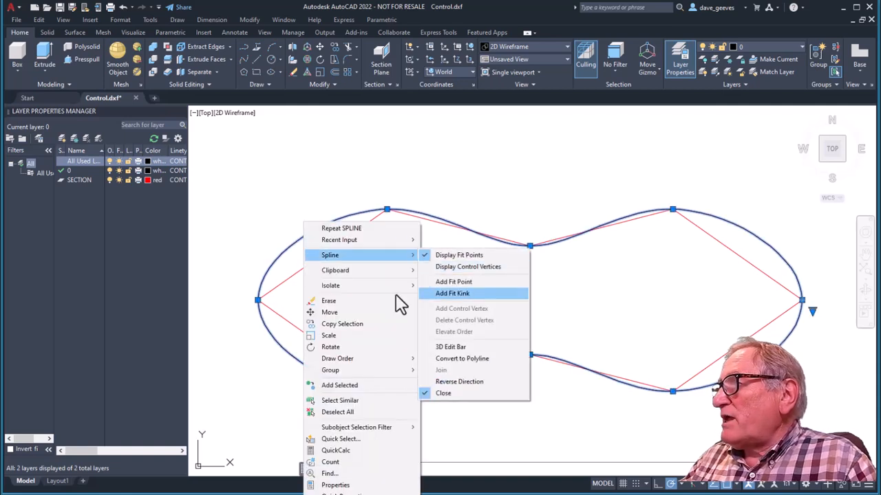
{"action": "left_click", "coordinate": [501, 360]}
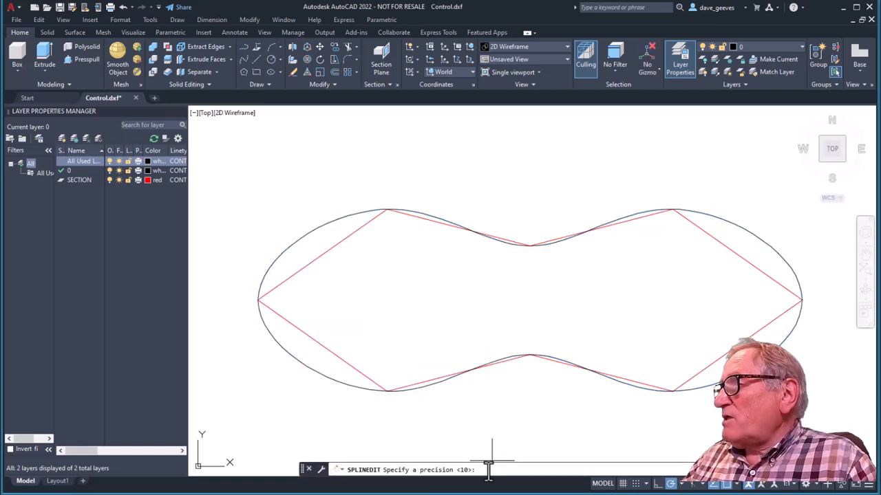
{"action": "key", "text": "Return"}
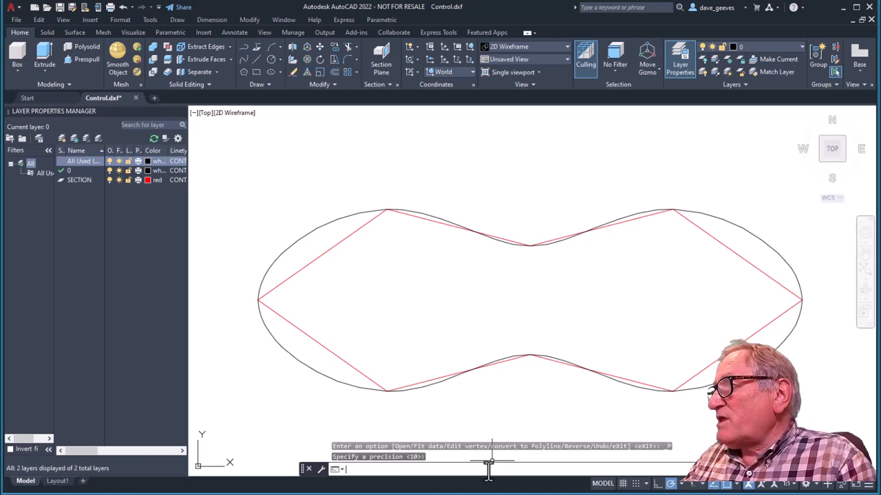
{"action": "key", "text": "Return"}
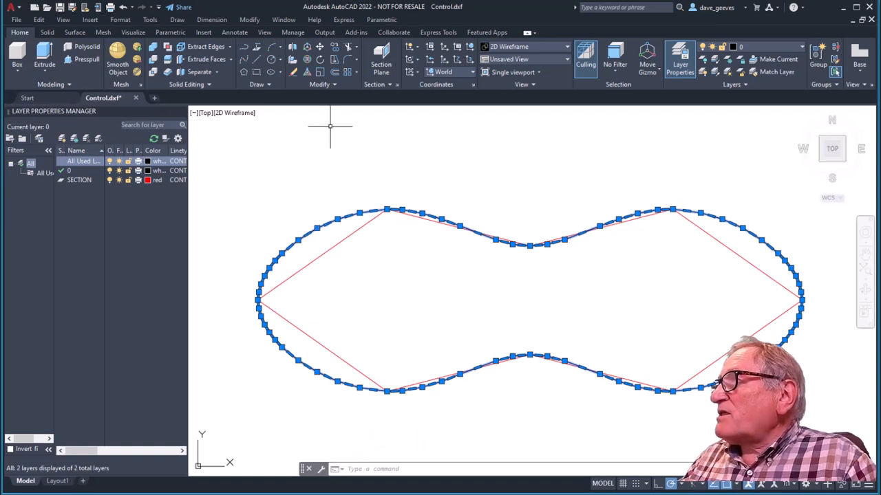
- Offset the converted polyline outward by a distance of 400
{"action": "left_click", "coordinate": [332, 70]}
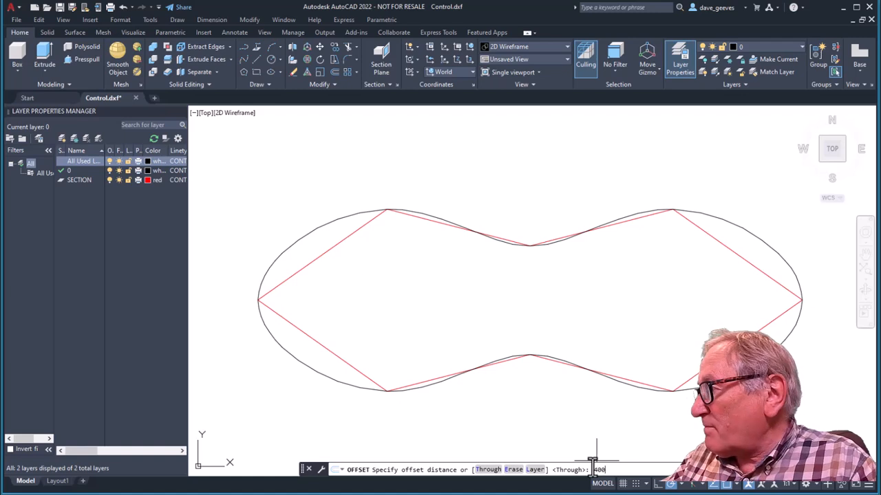
{"action": "type", "text": "400"}
{"action": "key", "text": "Return"}
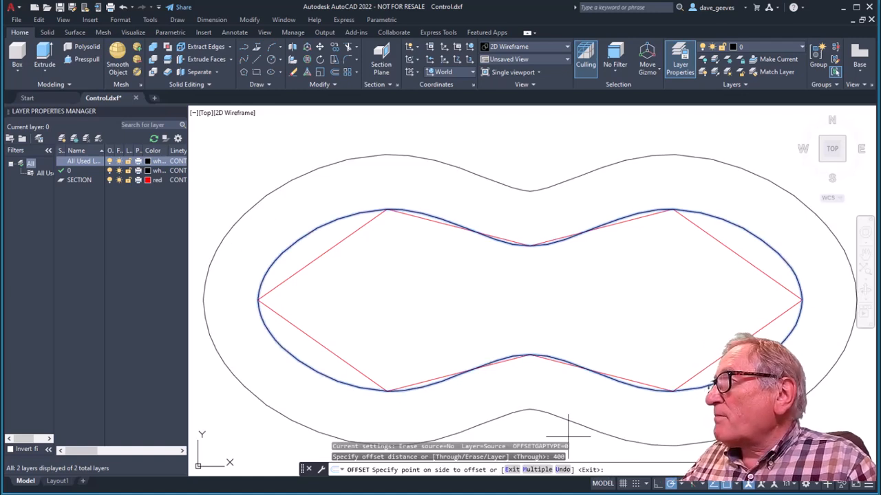
{"action": "left_click", "coordinate": [344, 182]}
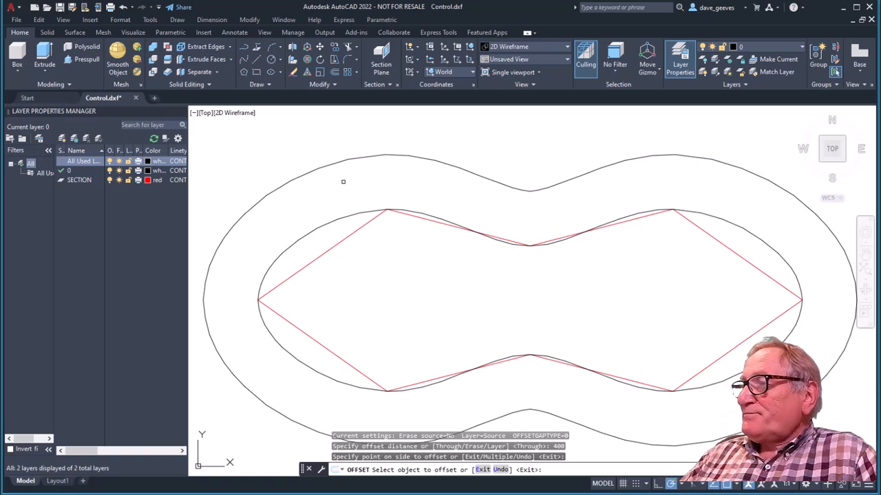
{"action": "key", "text": "Escape"}
- Create a new layer called Inner and give it the cyan index color 130
{"action": "left_click", "coordinate": [336, 163]}
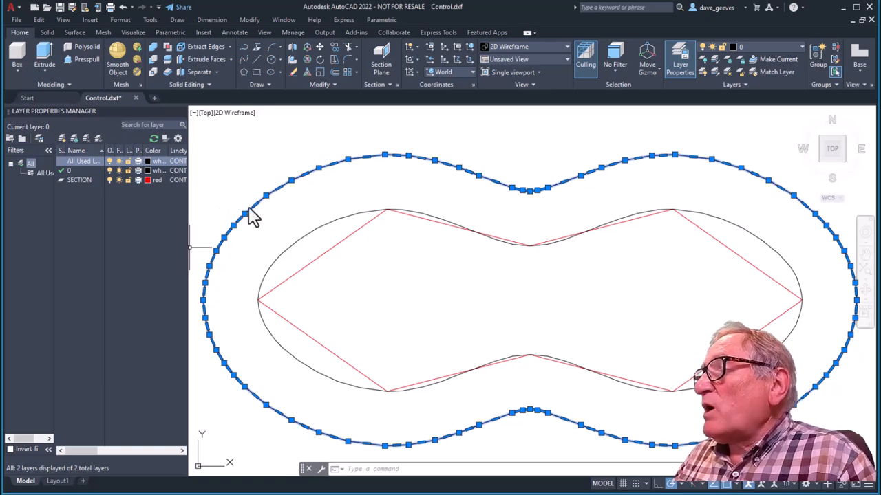
{"action": "left_click", "coordinate": [61, 137]}
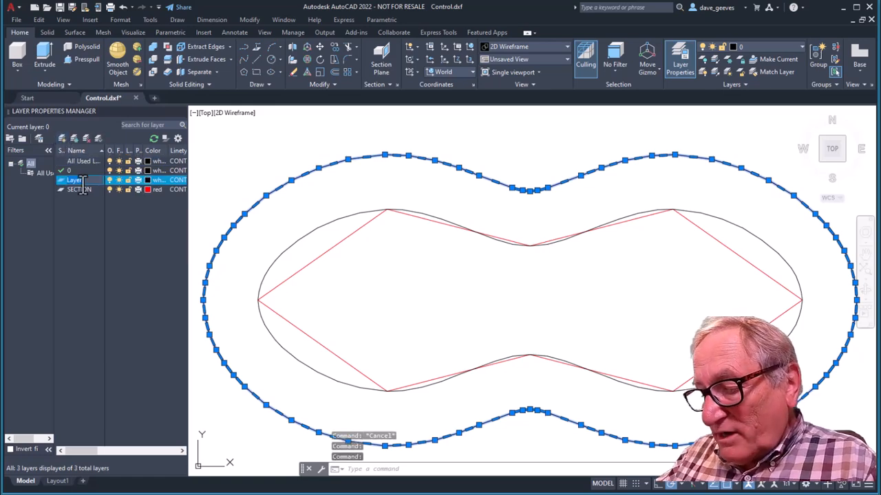
{"action": "type", "text": "Inne"}
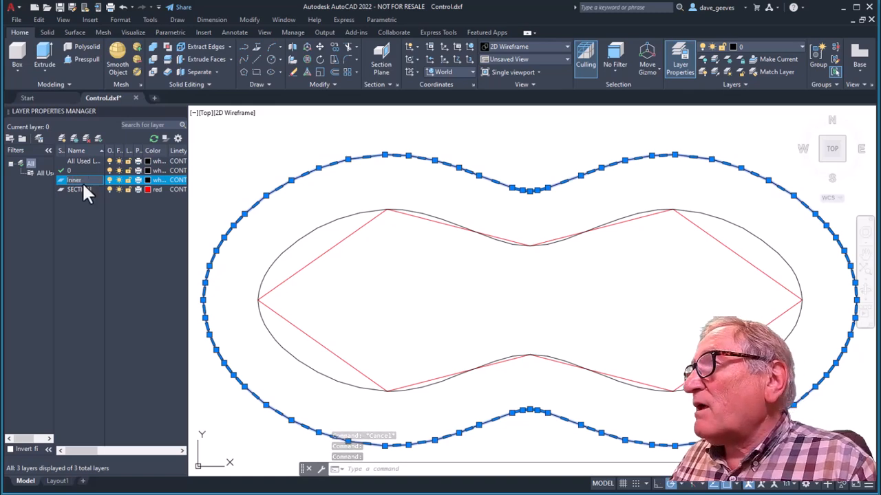
{"action": "type", "text": "r"}
{"action": "key", "text": "Return"}
{"action": "left_click", "coordinate": [146, 181]}
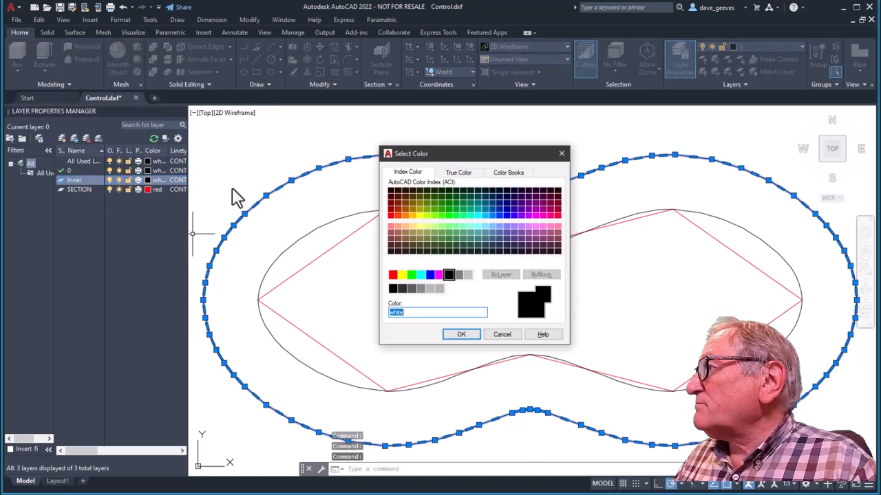
{"action": "left_click", "coordinate": [477, 216]}
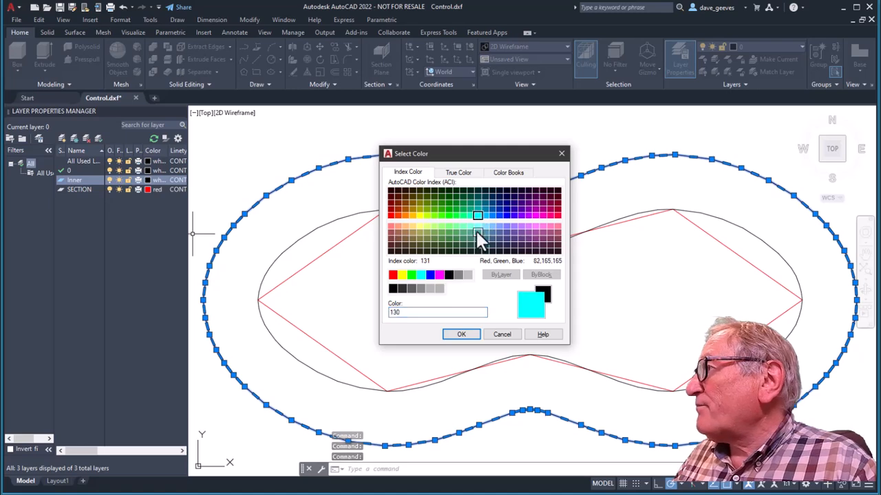
{"action": "left_click", "coordinate": [461, 334]}
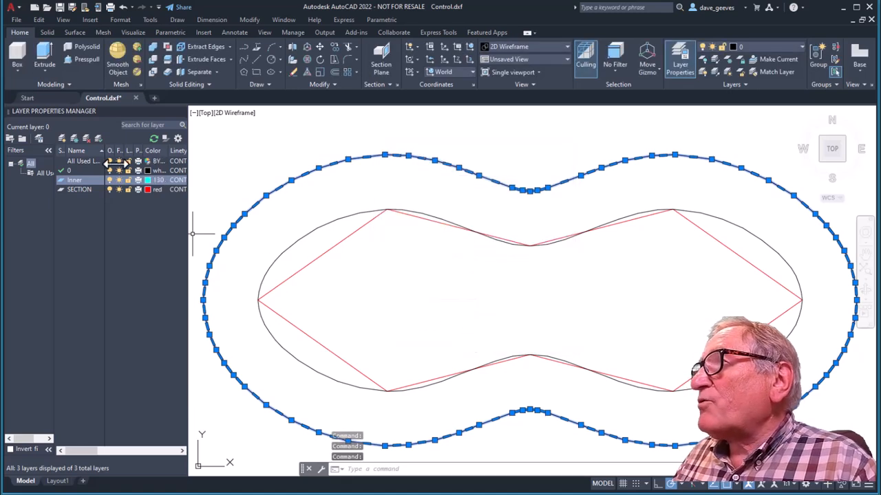
- Create a new layer called Outer and give it the purple index color 200
{"action": "left_click", "coordinate": [62, 137]}
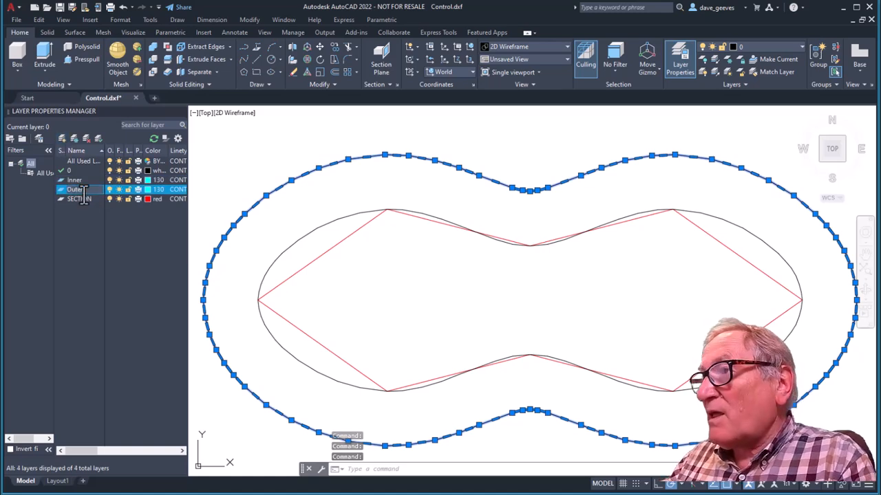
{"action": "left_click", "coordinate": [147, 189]}
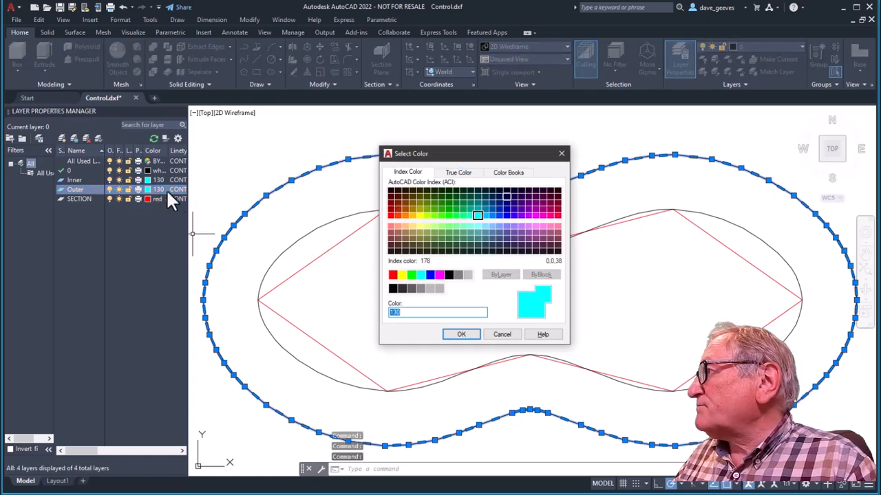
{"action": "left_click", "coordinate": [527, 217]}
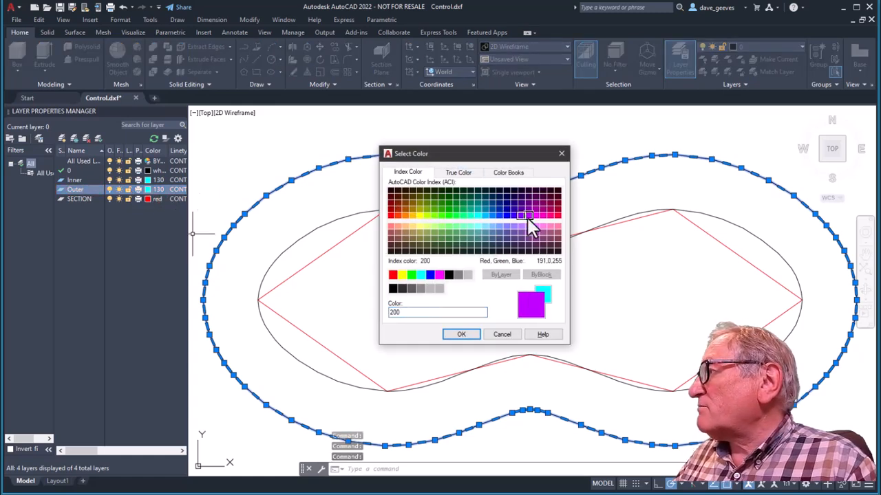
{"action": "left_click", "coordinate": [470, 336]}
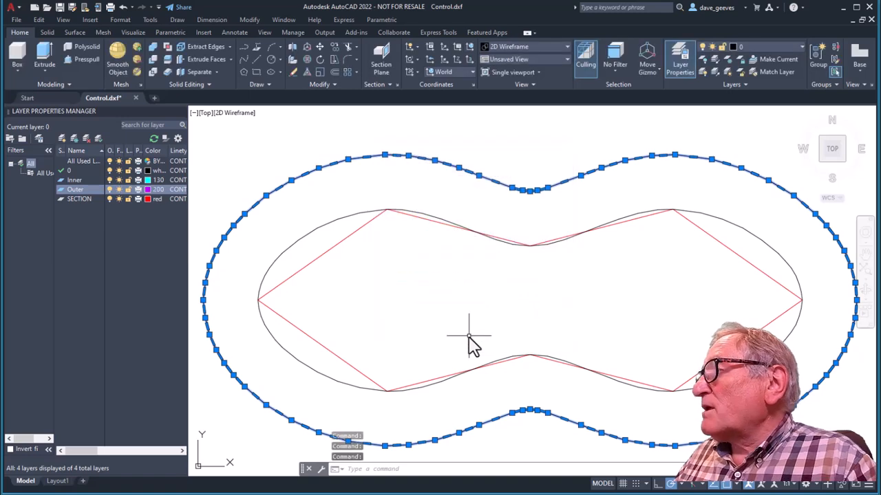
- Assign the outer offset polyline to the Outer layer through its quick properties and clear the selection
{"action": "right_click", "coordinate": [336, 166]}
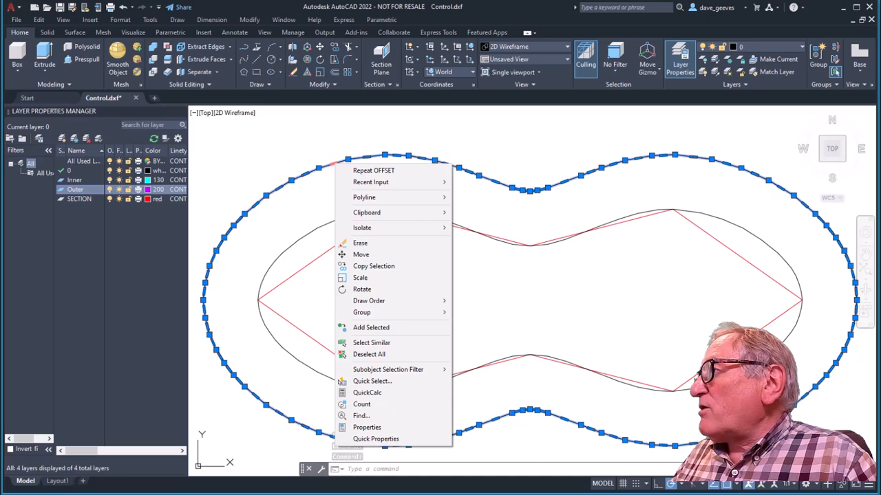
{"action": "left_click", "coordinate": [375, 439]}
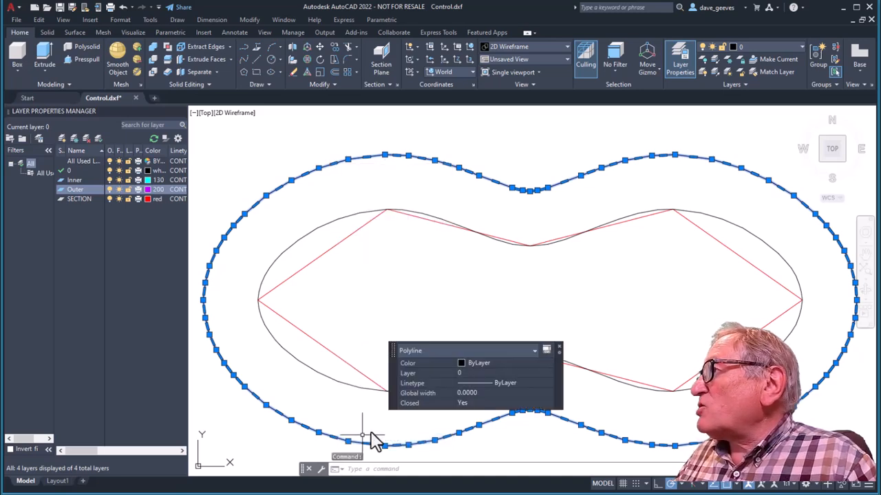
{"action": "left_click", "coordinate": [491, 376]}
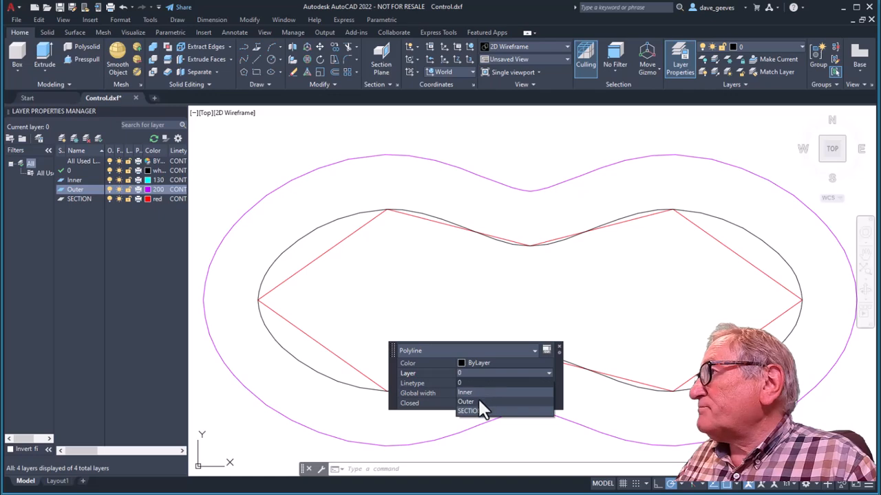
{"action": "left_click", "coordinate": [479, 402]}
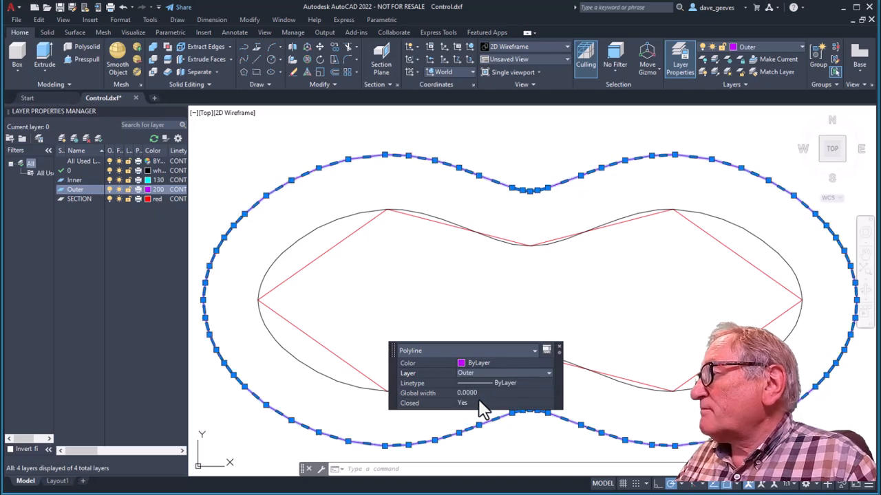
{"action": "left_click", "coordinate": [559, 347]}
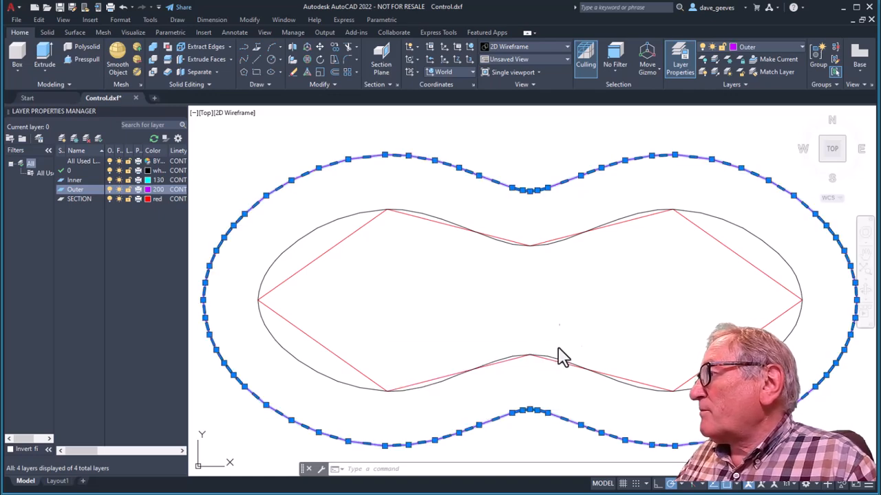
{"action": "key", "text": "Escape"}
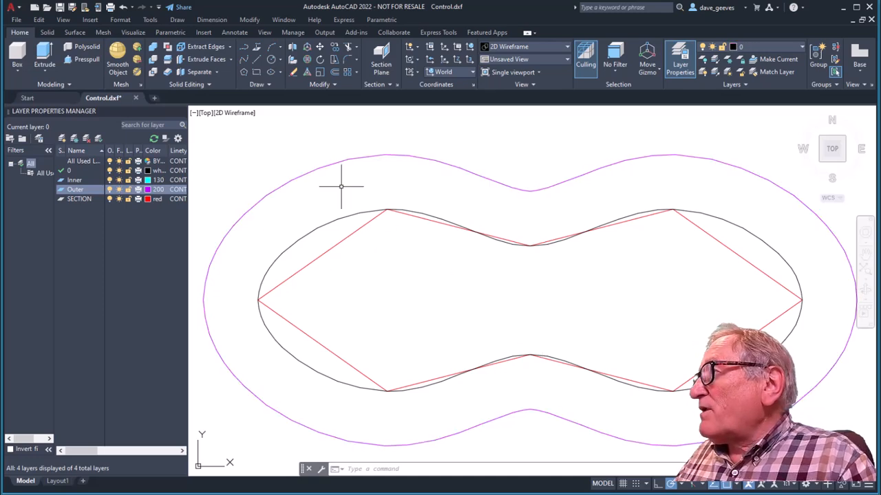
- Assign the inner curved polyline to the Inner layer through its quick properties
{"action": "left_click", "coordinate": [345, 216]}
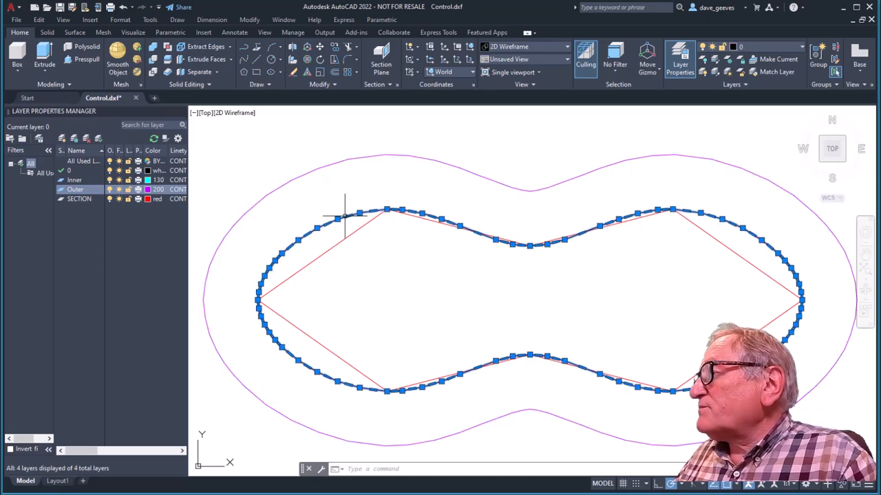
{"action": "right_click", "coordinate": [345, 216]}
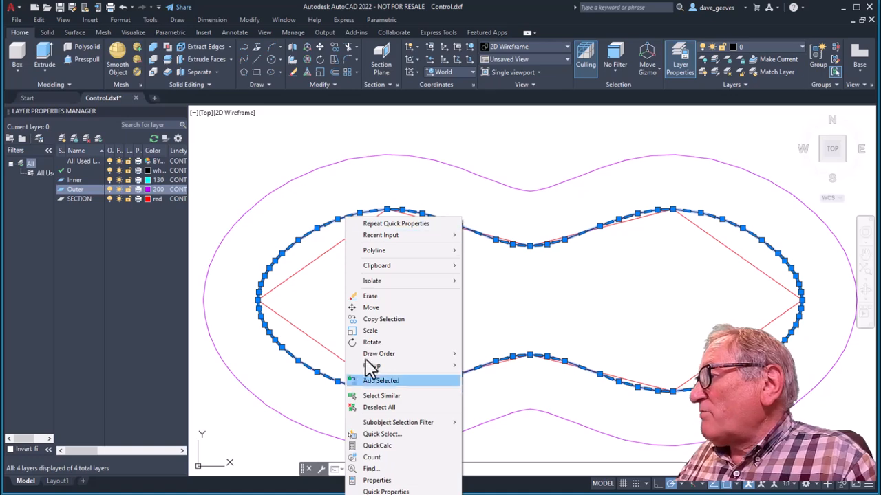
{"action": "left_click", "coordinate": [385, 491]}
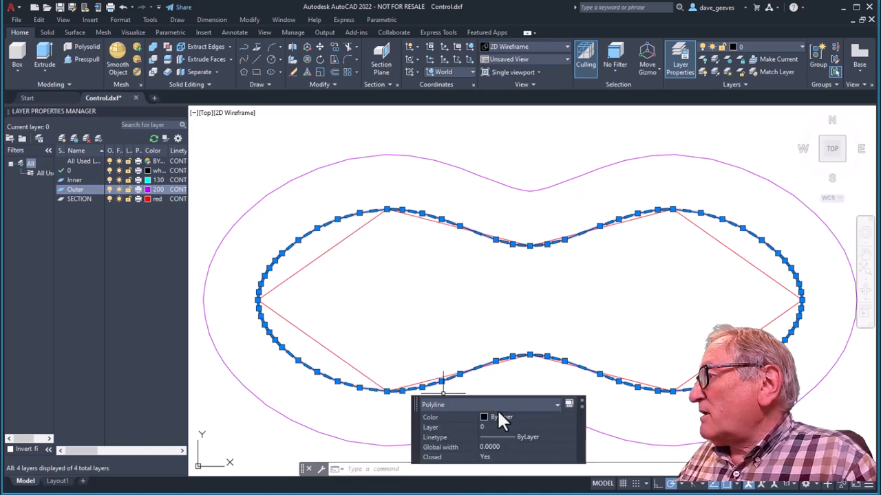
{"action": "left_click", "coordinate": [504, 426]}
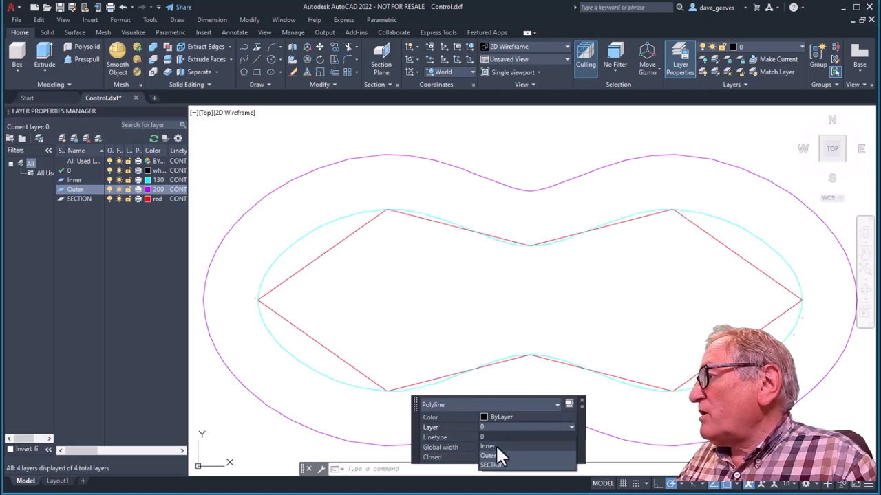
{"action": "left_click", "coordinate": [497, 445]}
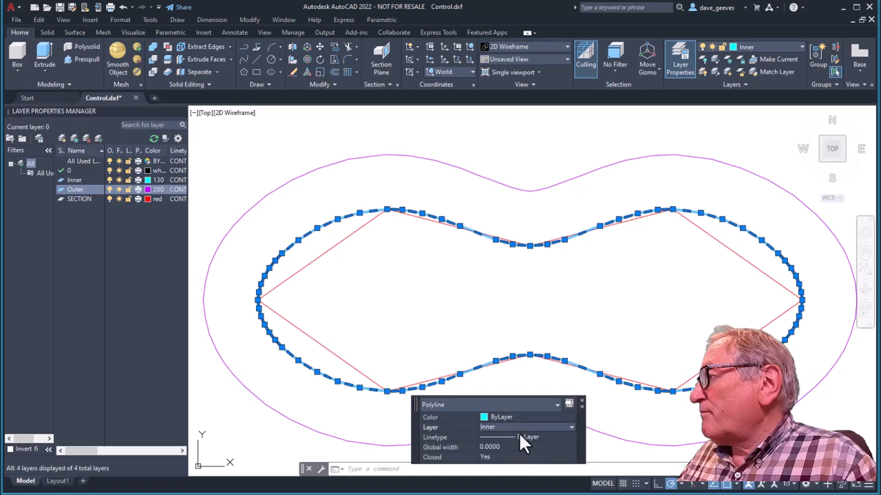
{"action": "left_click", "coordinate": [580, 401]}
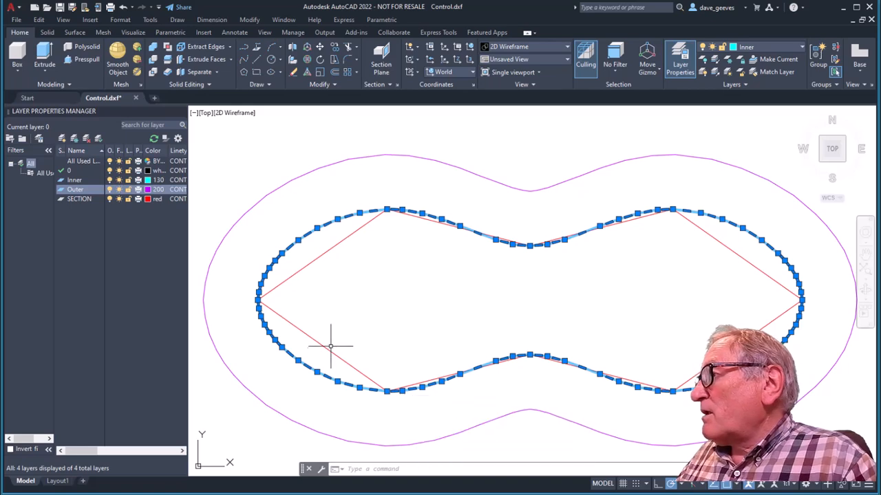
- Erase the red straight-sided control outline on the SECTION layer
{"action": "left_click", "coordinate": [336, 356]}
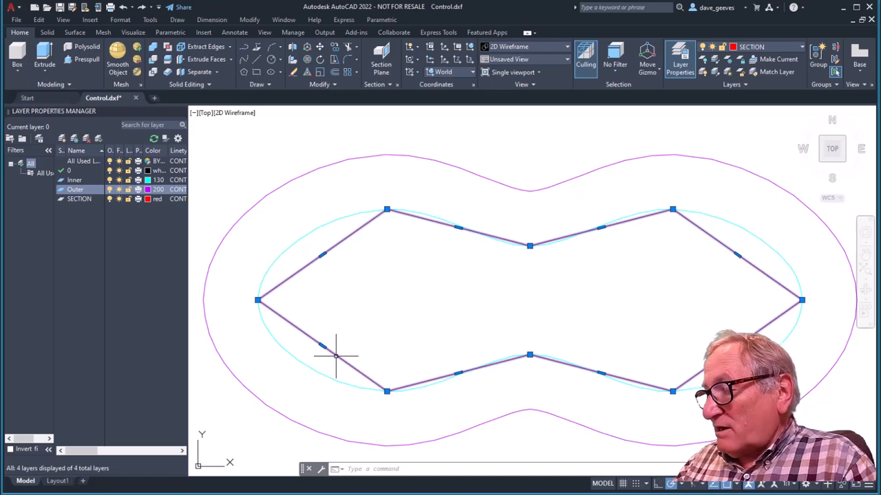
{"action": "key", "text": "Delete"}
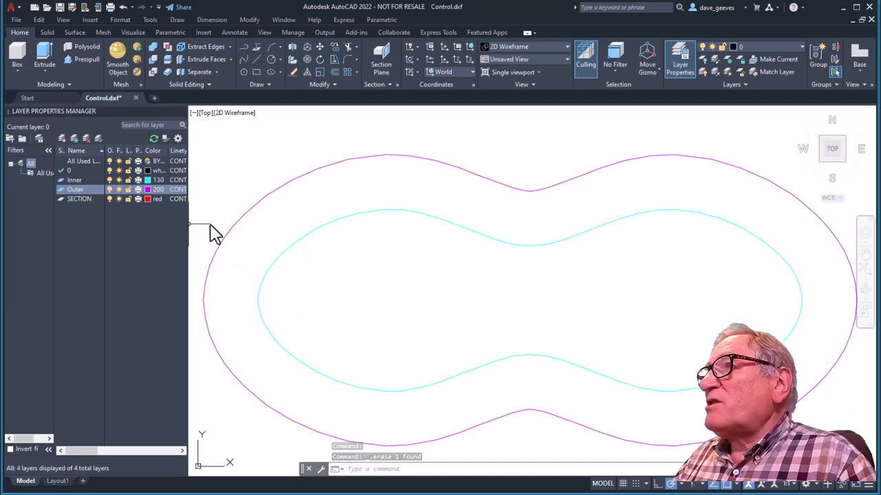
- Save the drawing as an AutoCAD 2018 DXF under the name Level 1.dxf, replacing the existing file
{"action": "left_click", "coordinate": [17, 19]}
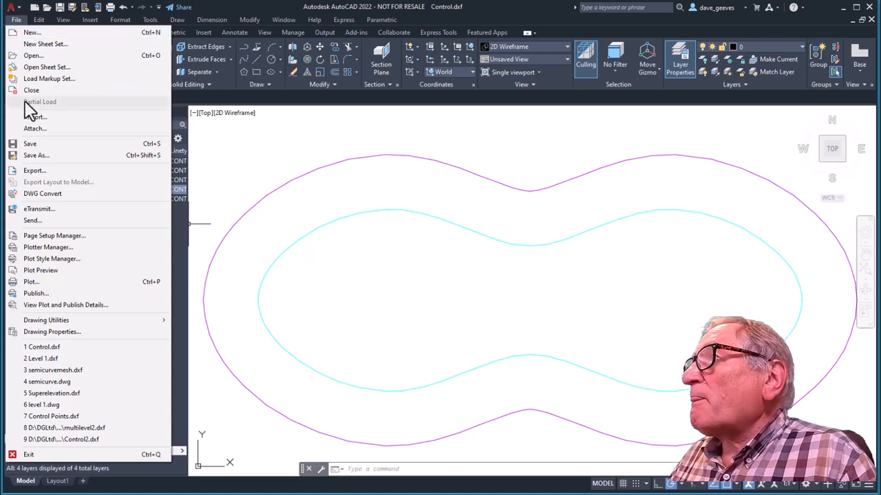
{"action": "left_click", "coordinate": [32, 154]}
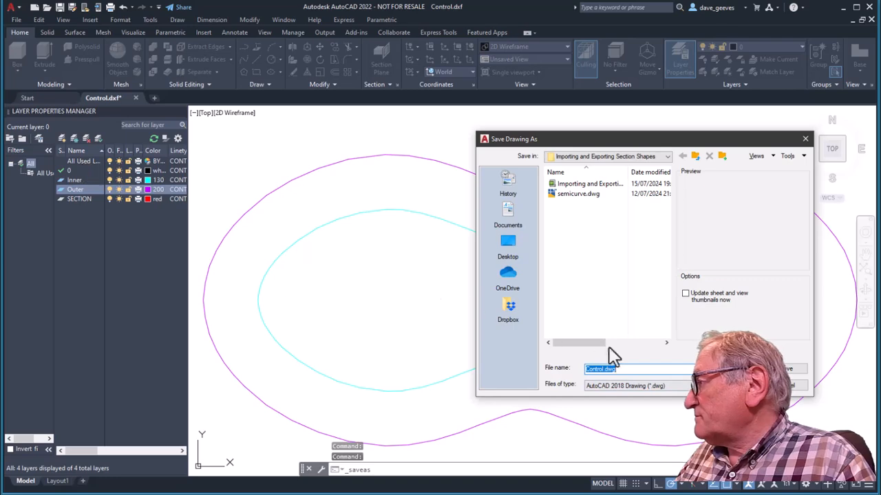
{"action": "left_click", "coordinate": [687, 386]}
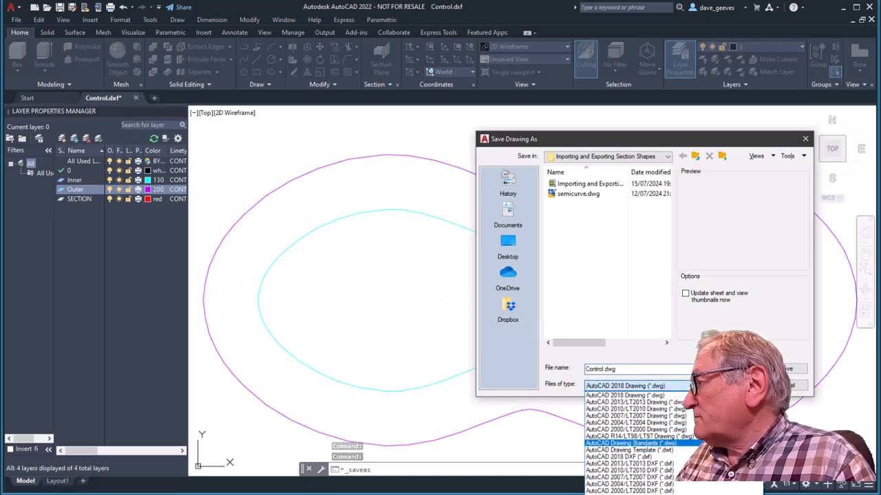
{"action": "left_click", "coordinate": [619, 457]}
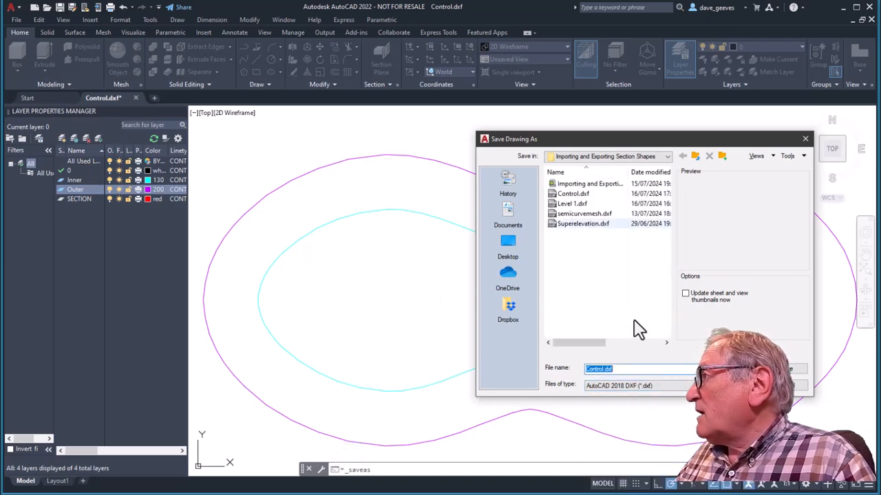
{"action": "left_click", "coordinate": [578, 203]}
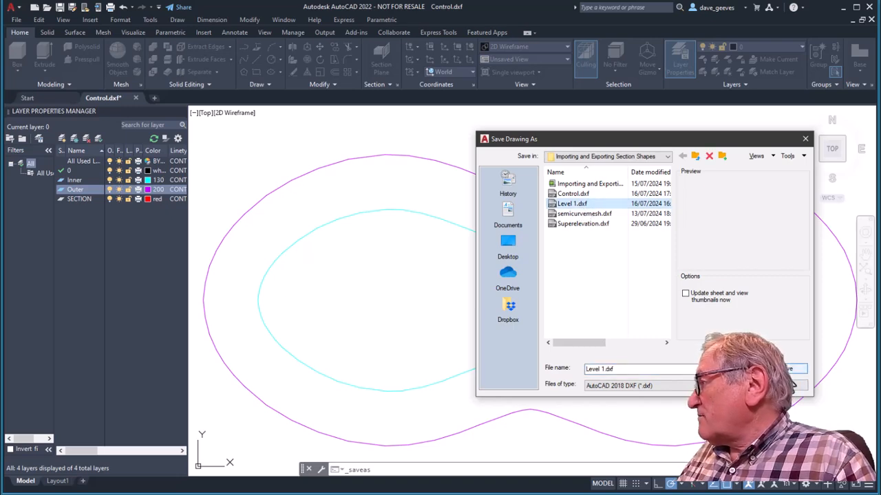
{"action": "left_click", "coordinate": [791, 370]}
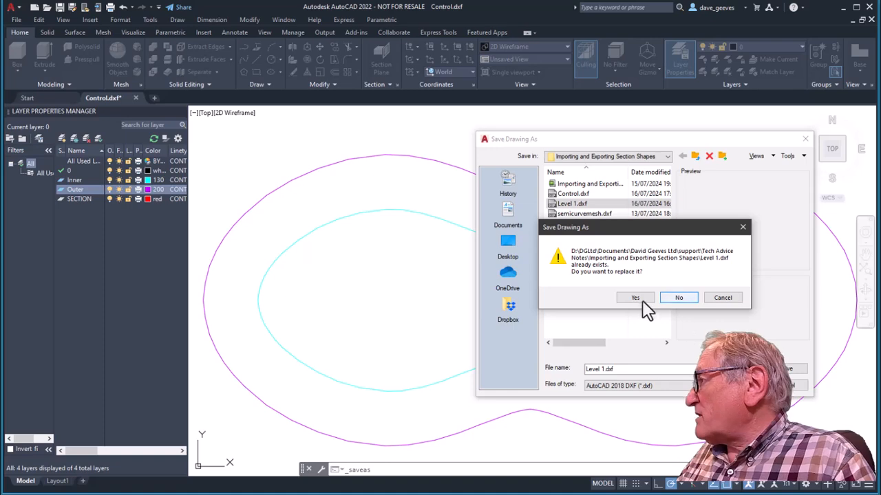
{"action": "left_click", "coordinate": [635, 298]}
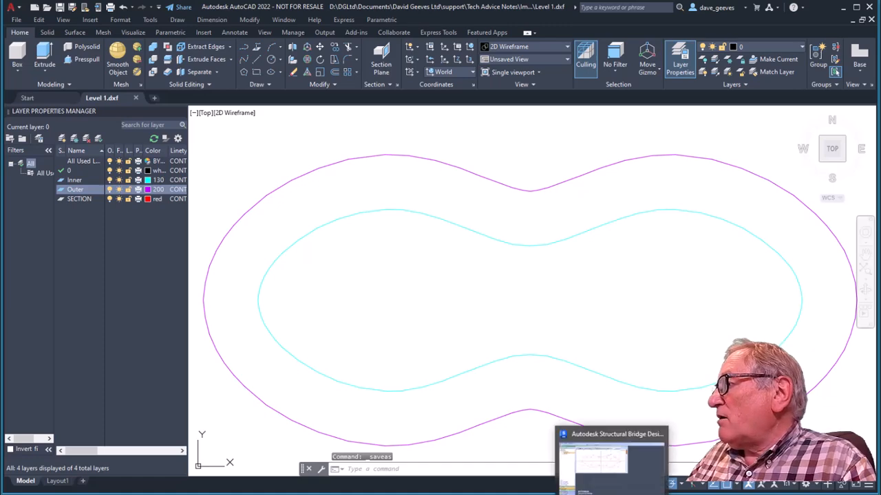
- Switch to Structural Bridge Design and import elements from Level 1.dxf into the SS1 section, using the Inner and Outer layers in millimetres
{"action": "left_click", "coordinate": [606, 494]}
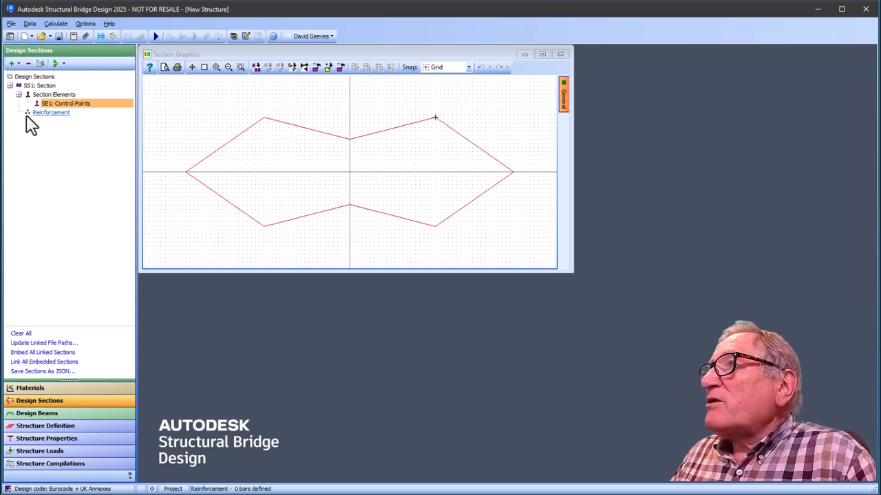
{"action": "left_click", "coordinate": [40, 86]}
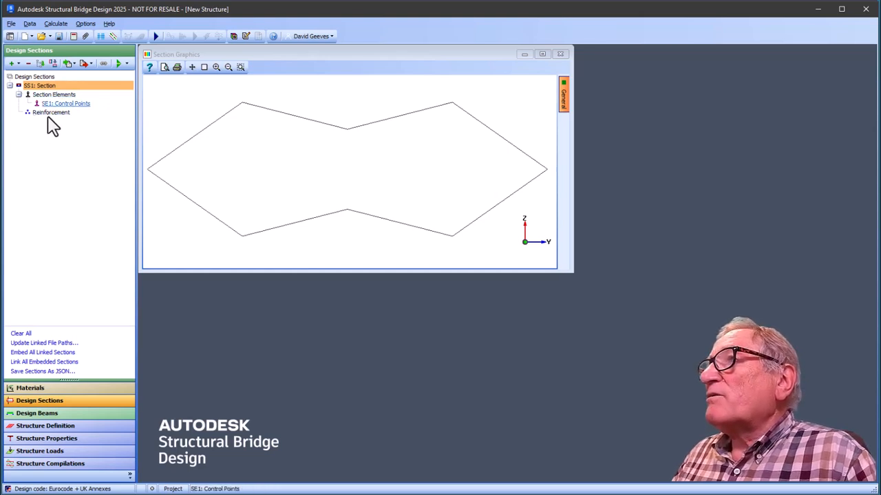
{"action": "left_click", "coordinate": [38, 77]}
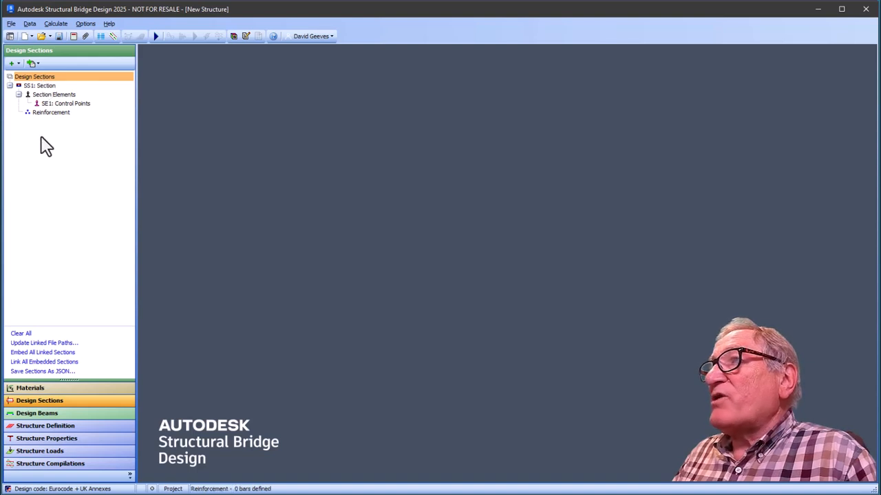
{"action": "left_click", "coordinate": [44, 86]}
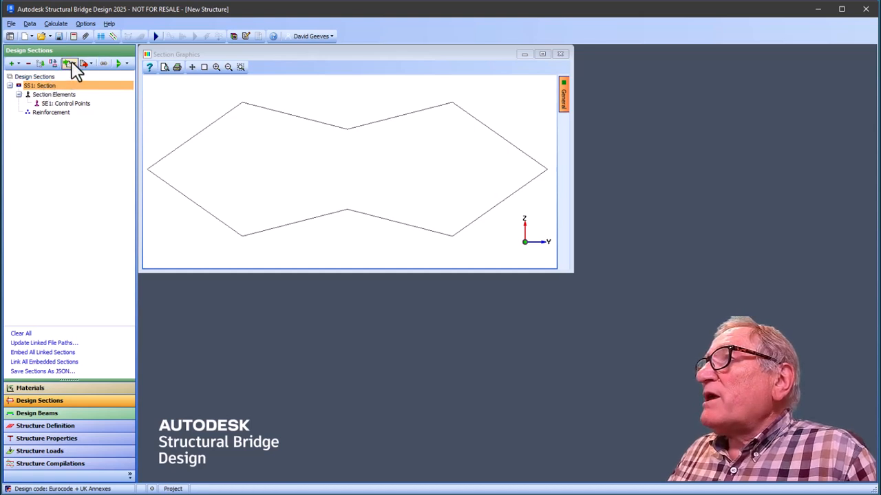
{"action": "left_click", "coordinate": [72, 63]}
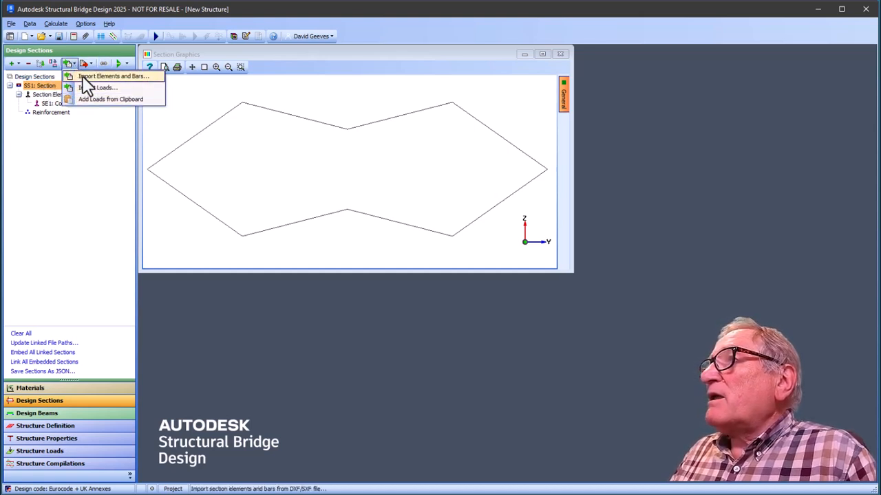
{"action": "left_click", "coordinate": [85, 76]}
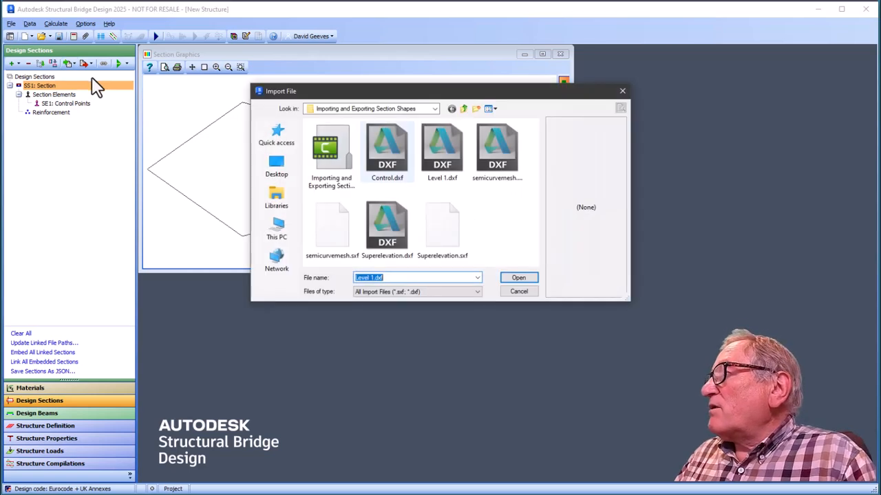
{"action": "left_click", "coordinate": [440, 138]}
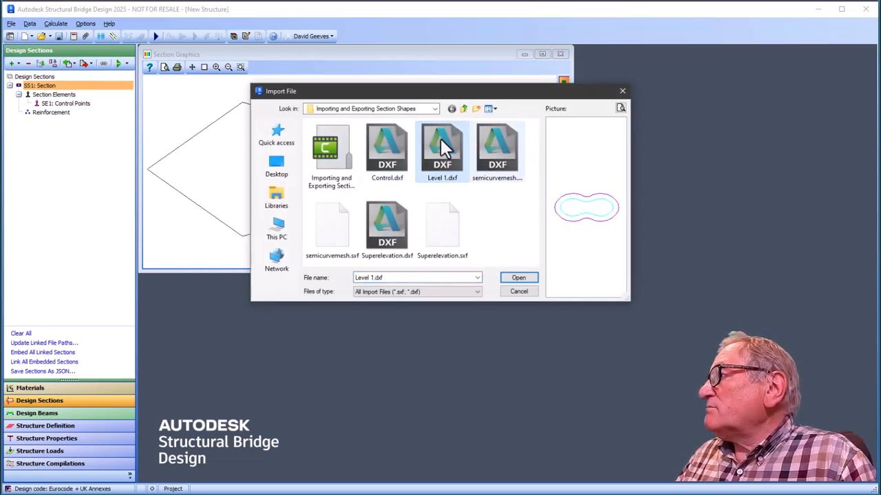
{"action": "left_click", "coordinate": [526, 278]}
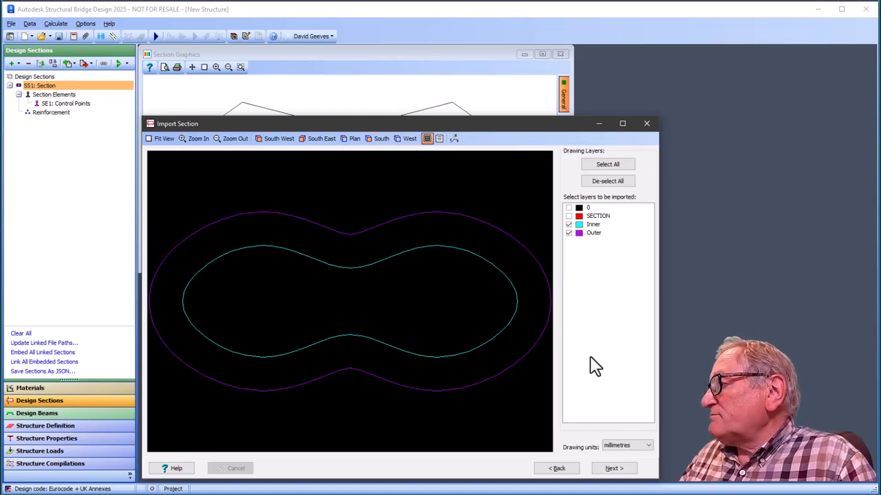
{"action": "left_click", "coordinate": [613, 468]}
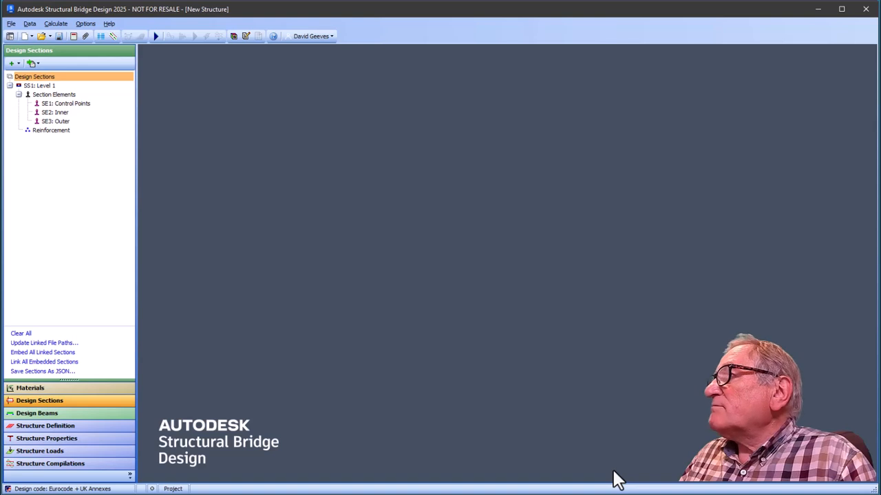
- Delete the Control Points element from the Level 1 section
{"action": "left_click", "coordinate": [49, 87]}
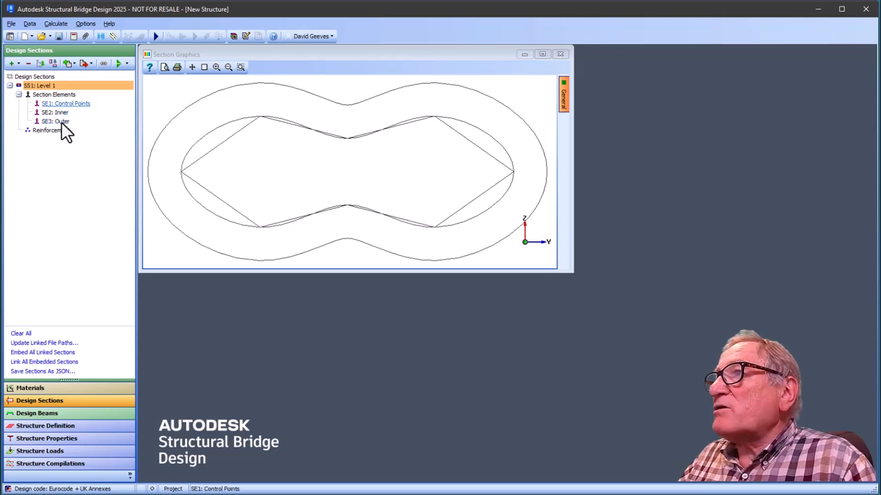
{"action": "double_click", "coordinate": [68, 105]}
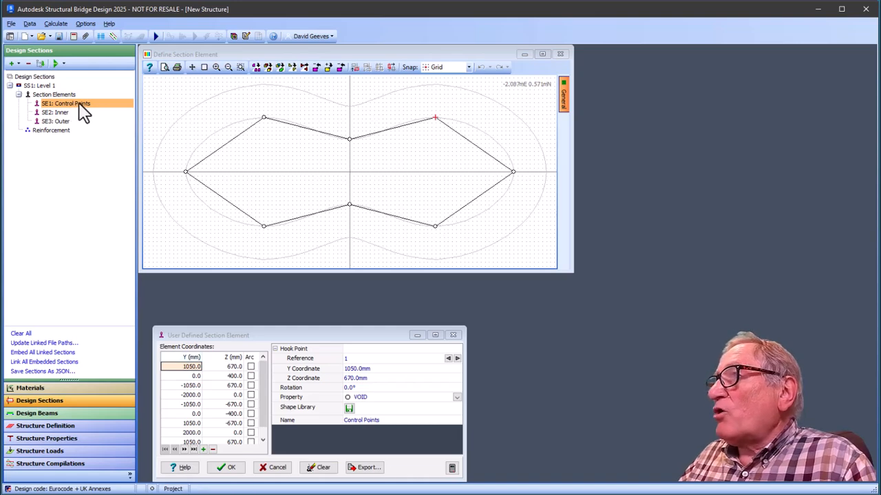
{"action": "right_click", "coordinate": [87, 104]}
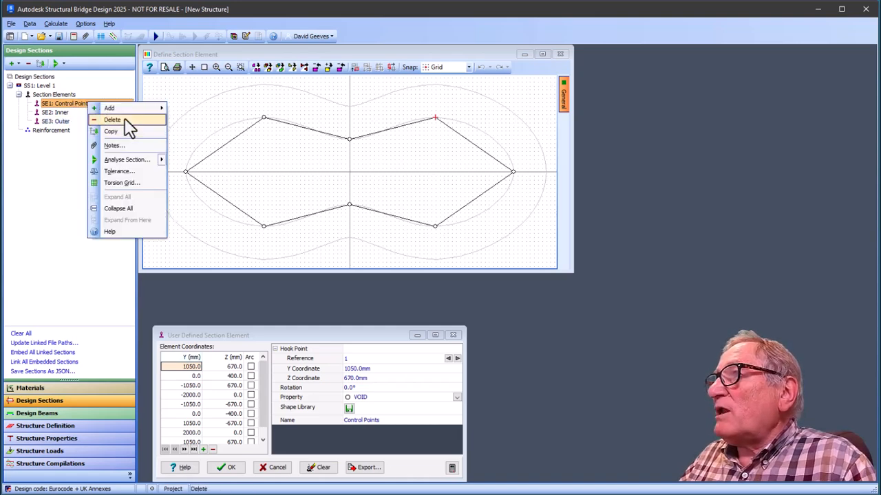
{"action": "left_click", "coordinate": [126, 120]}
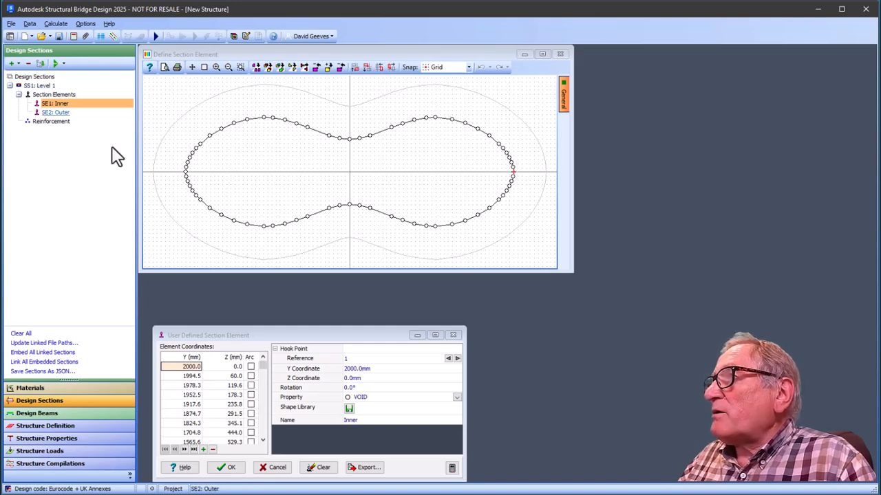
- Assign the concrete property MP1: C40/50 to the Outer section element and accept the definition
{"action": "left_click", "coordinate": [60, 114]}
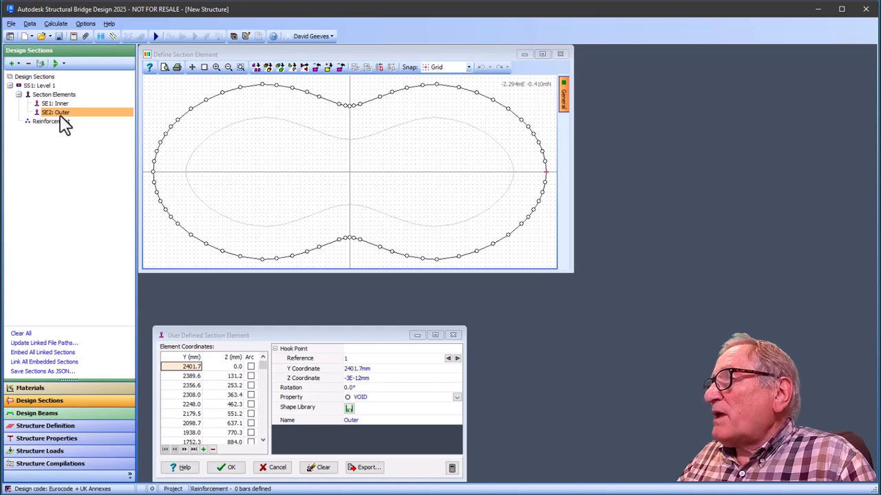
{"action": "left_click", "coordinate": [457, 397]}
{"action": "left_click", "coordinate": [451, 413]}
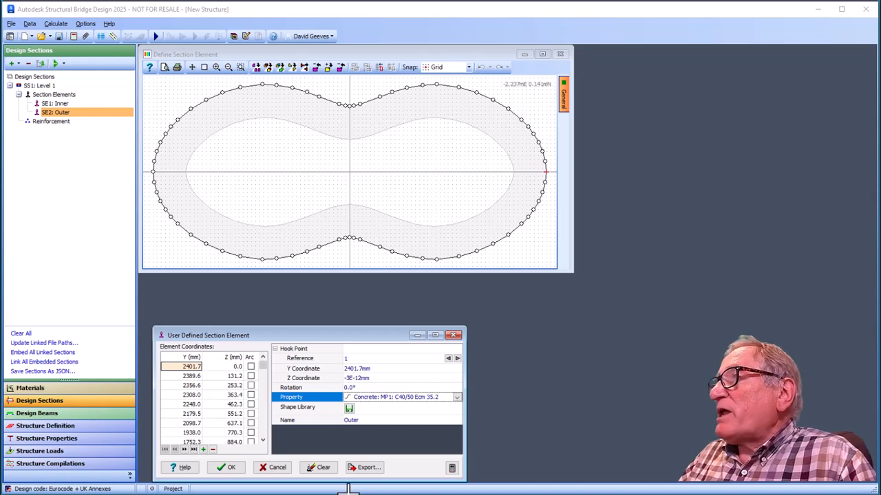
{"action": "left_click", "coordinate": [229, 468]}
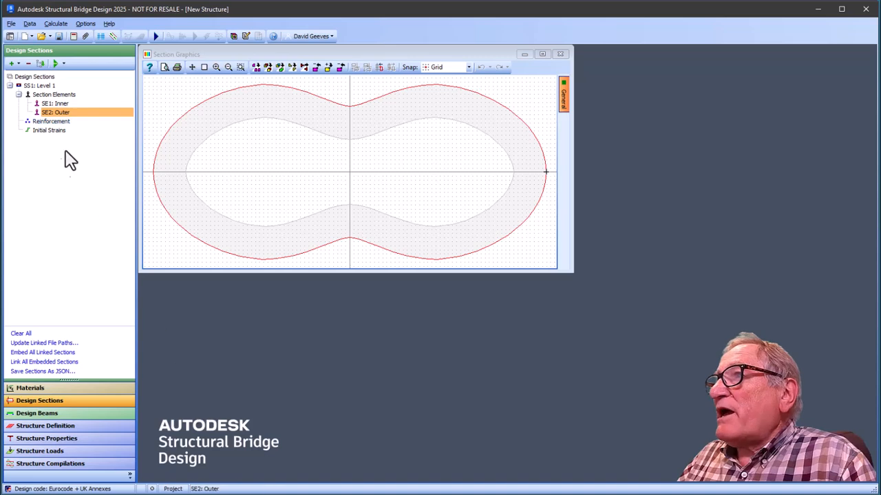
- Open the section's reinforcement definition and set bar generation to Reinforce face(s), positioned by number with 80 bars
{"action": "left_click", "coordinate": [51, 122]}
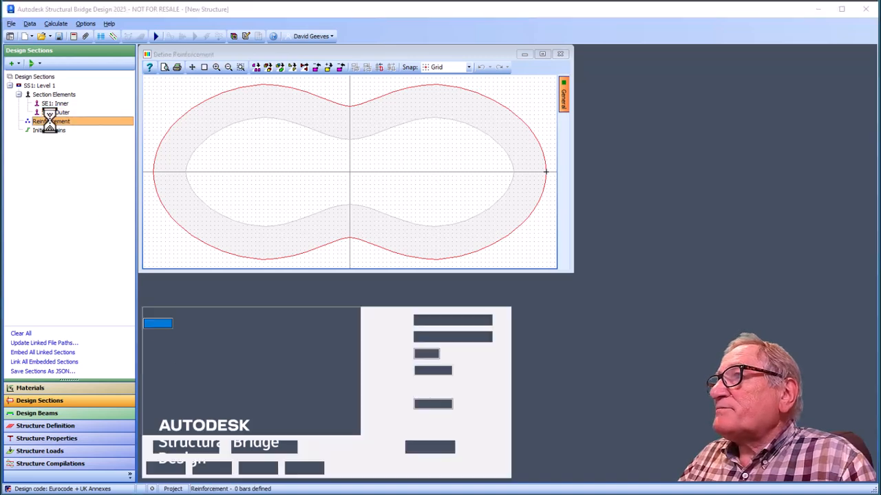
{"action": "left_click", "coordinate": [468, 321]}
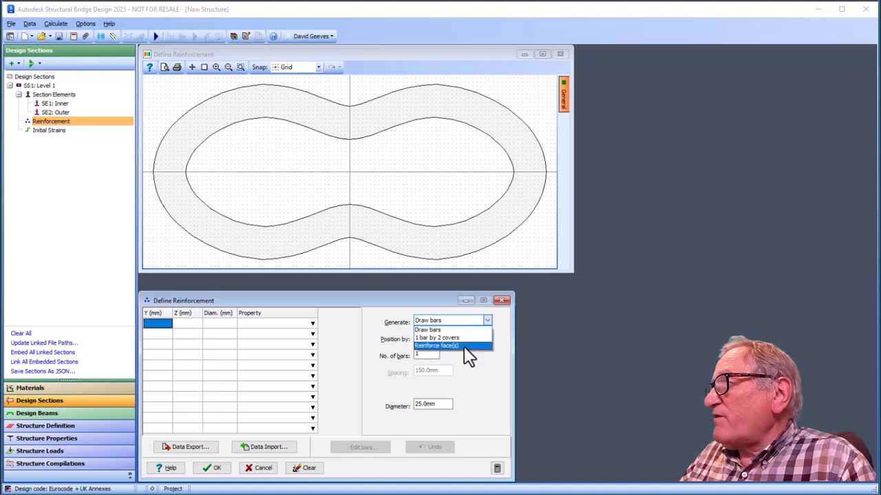
{"action": "left_click", "coordinate": [463, 345]}
{"action": "left_click", "coordinate": [423, 354]}
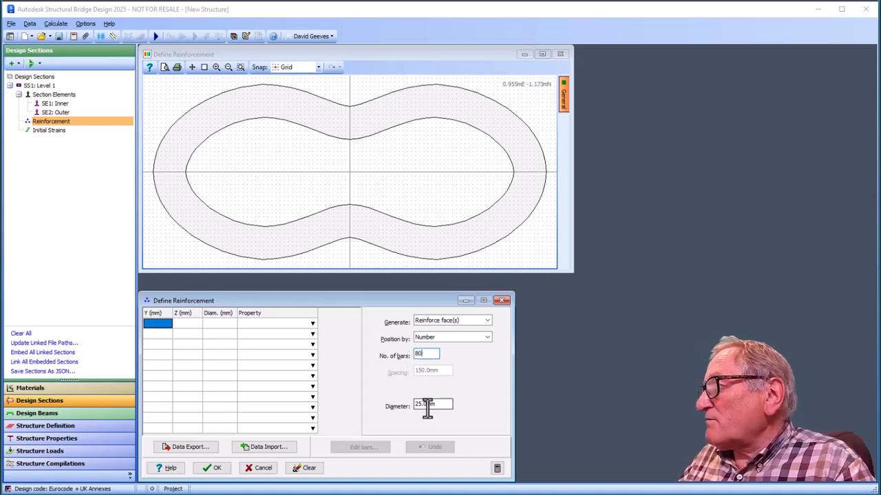
- Generate the reinforcement bars along the outer outline with 50 mm cover and 200 faces
{"action": "left_click", "coordinate": [544, 172]}
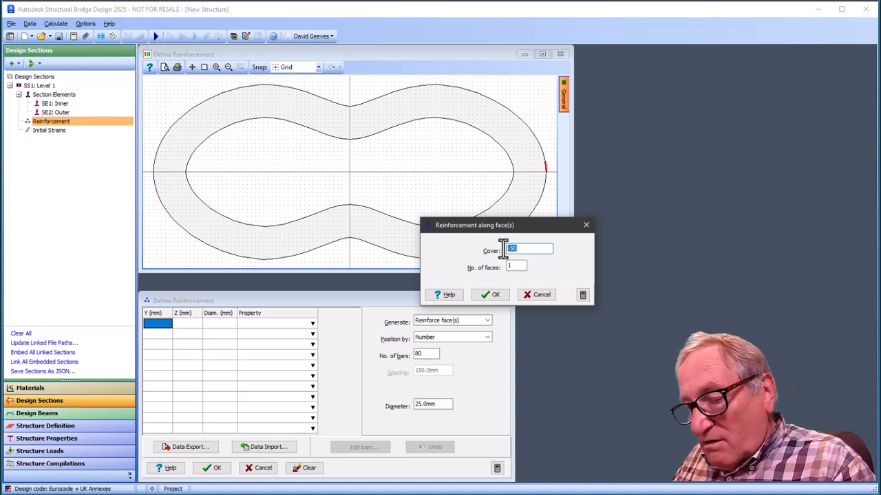
{"action": "type", "text": "50"}
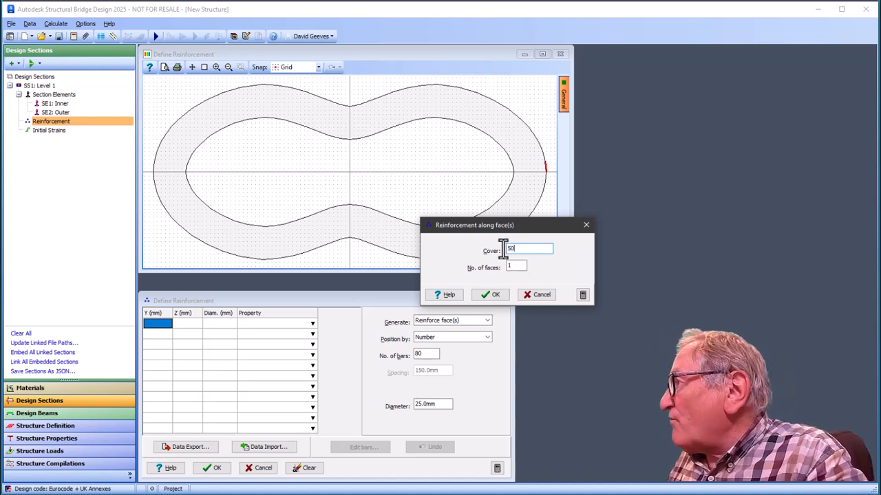
{"action": "left_click", "coordinate": [513, 267]}
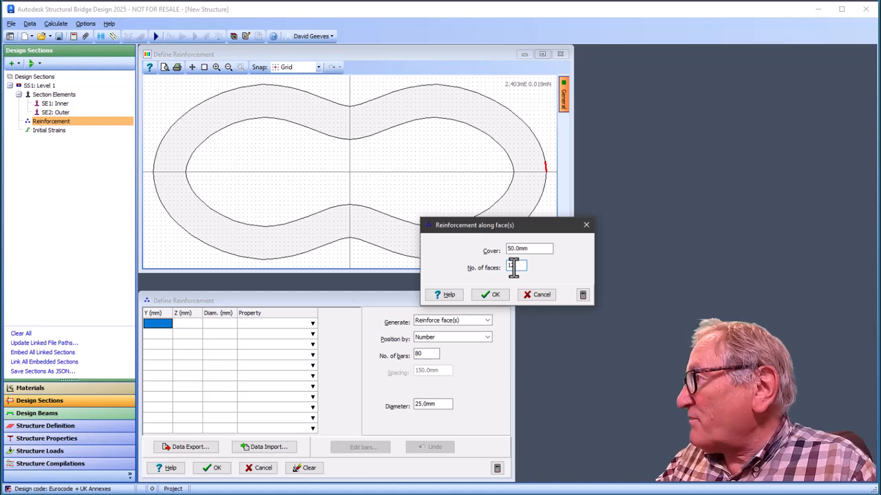
{"action": "type", "text": "2"}
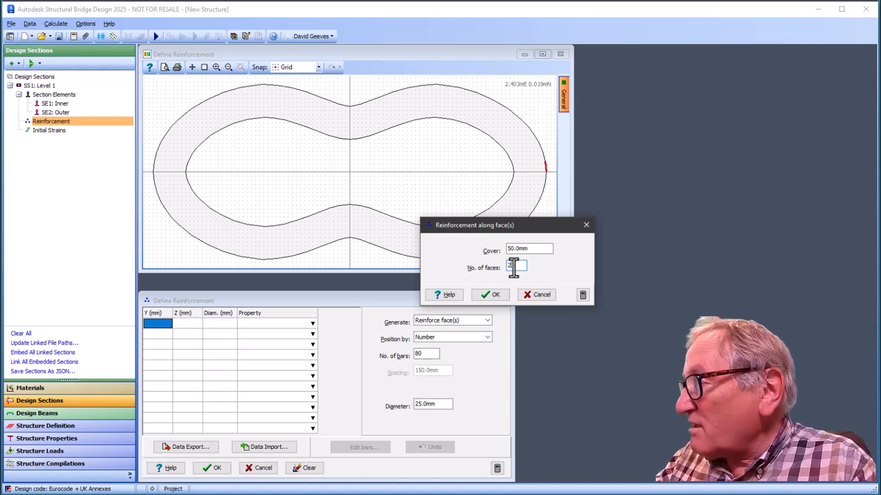
{"action": "type", "text": "00"}
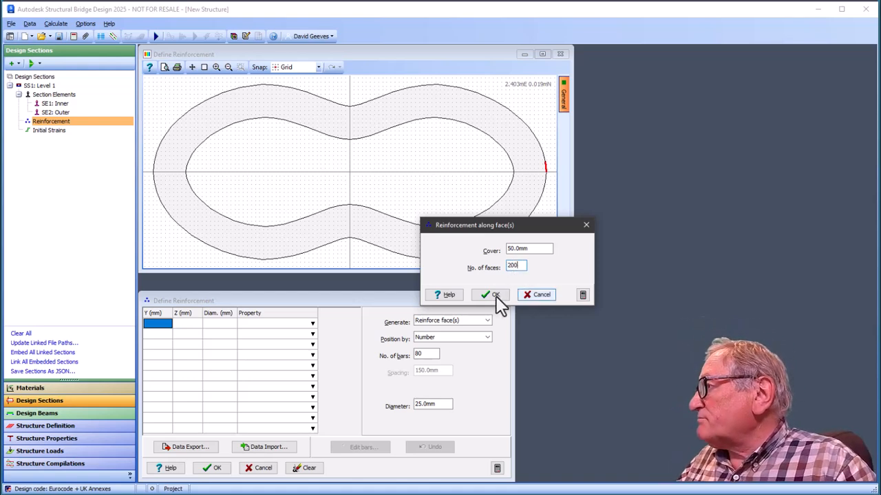
{"action": "left_click", "coordinate": [495, 296]}
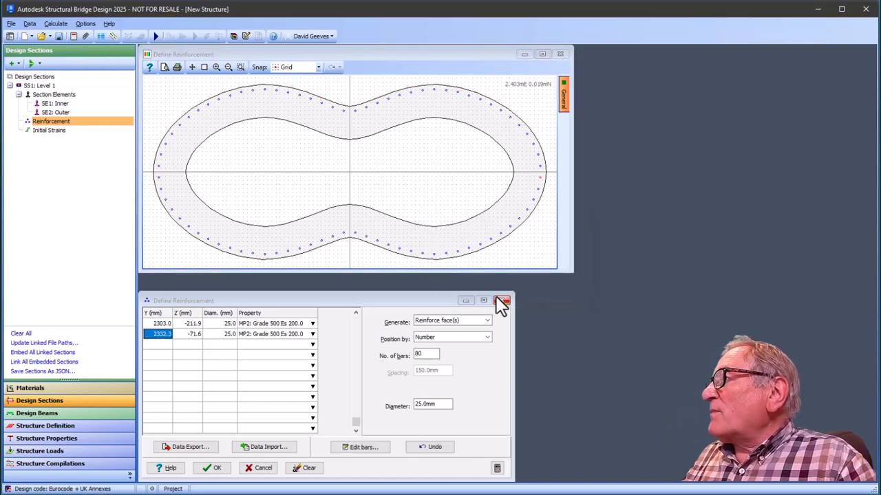
- Generate the reinforcement bars around the inner void outline with -50 mm cover and 200 faces
{"action": "left_click", "coordinate": [486, 209]}
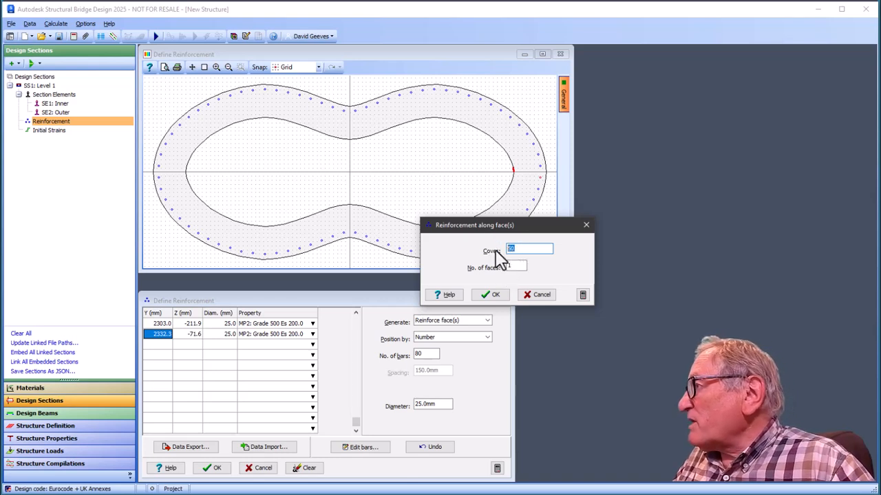
{"action": "type", "text": "-500"}
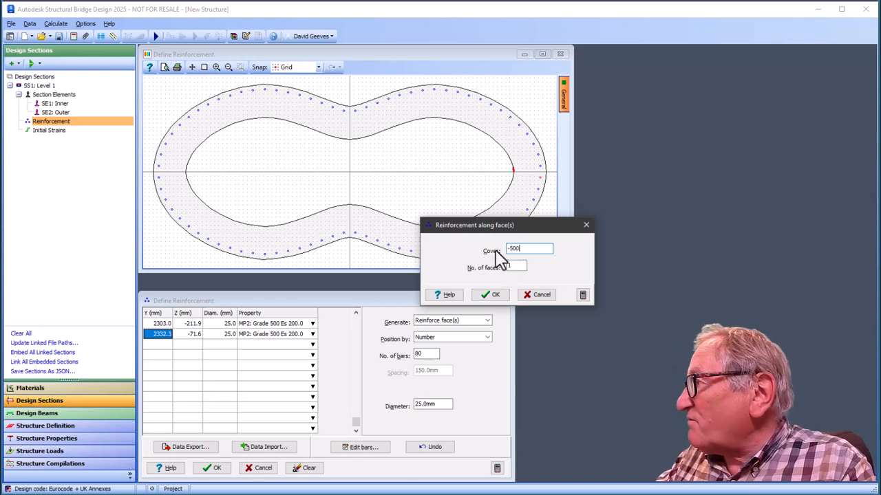
{"action": "key", "text": "BackSpace"}
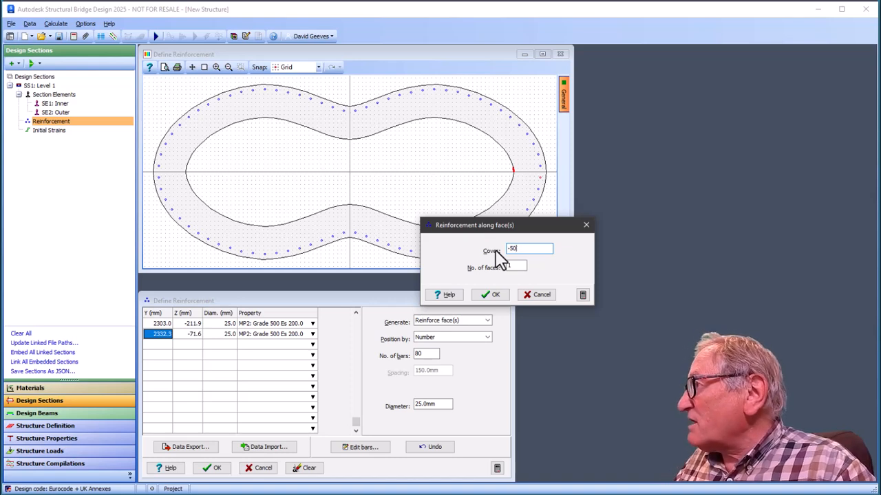
{"action": "left_click", "coordinate": [507, 267]}
{"action": "type", "text": "200"}
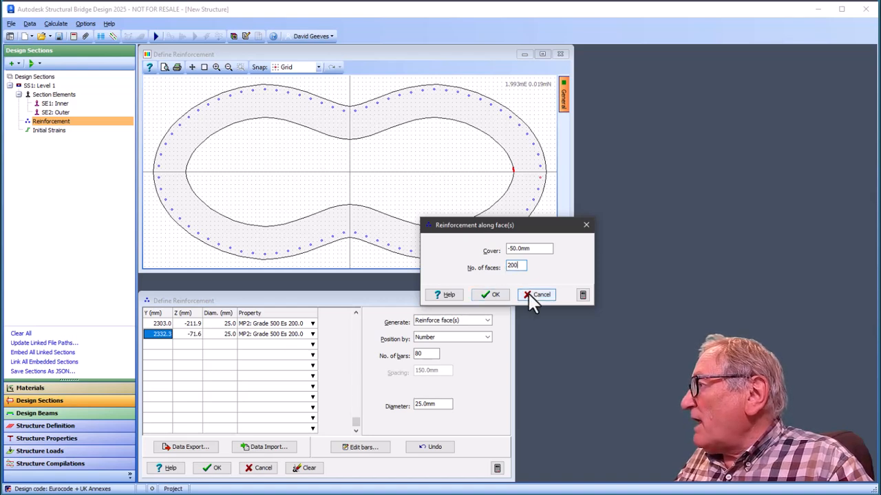
{"action": "left_click", "coordinate": [489, 294]}
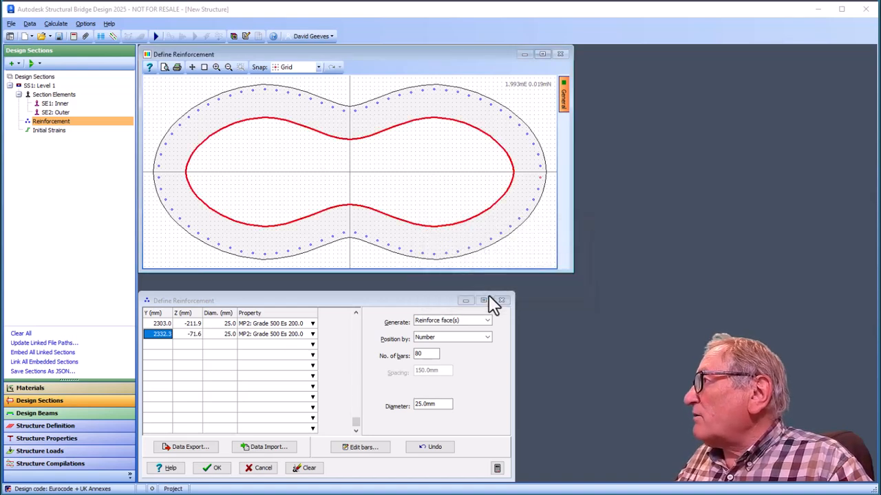